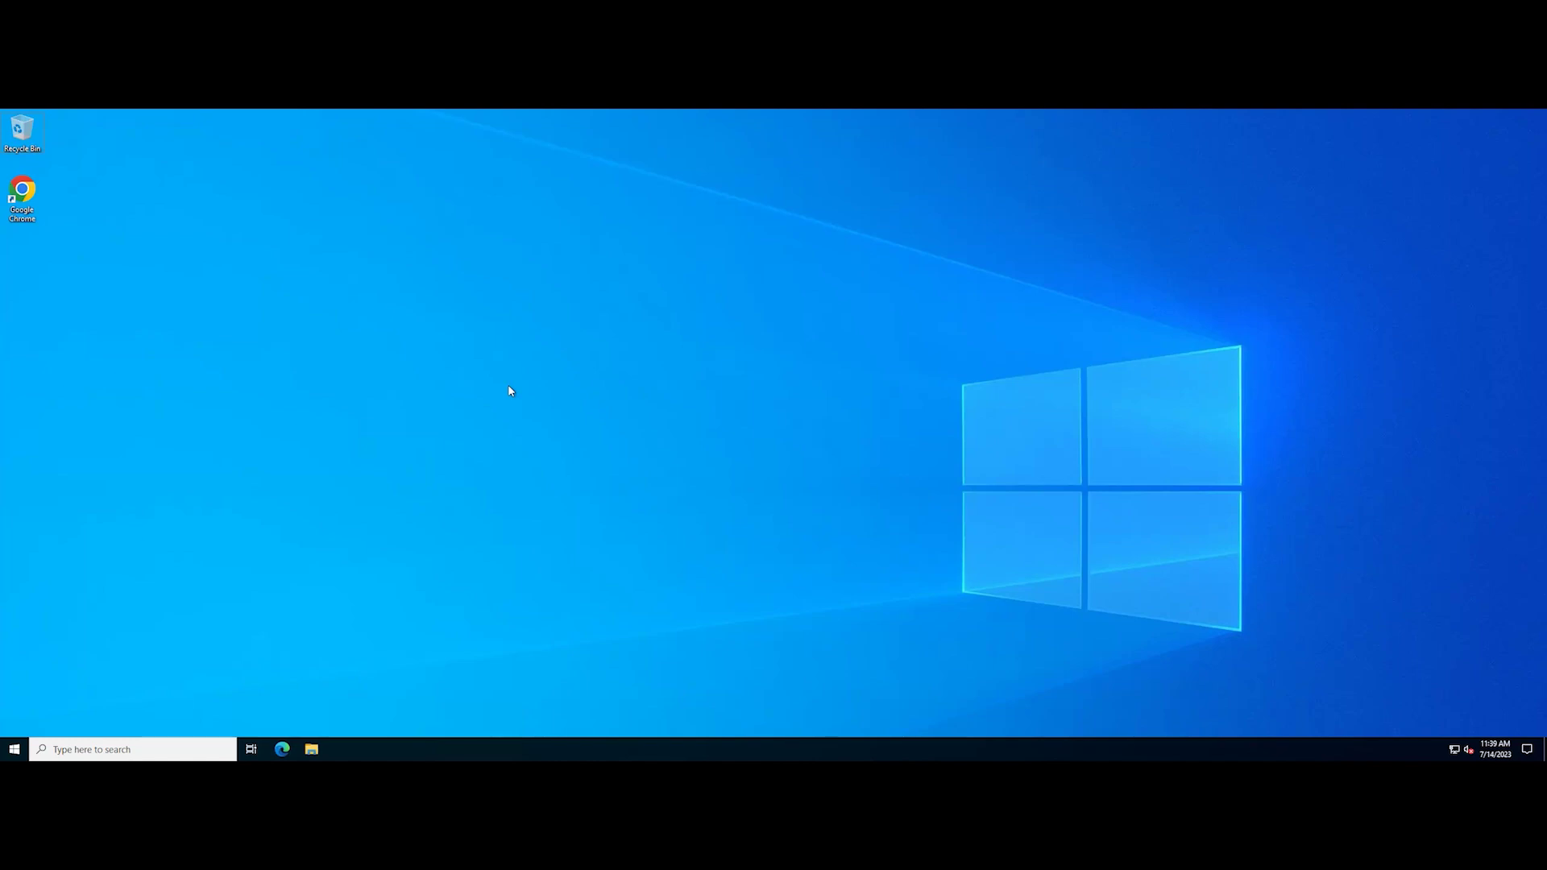
# Step: From Task Manager's full Processes list, restart the Windows Explorer process
pyautogui.press('super+x')
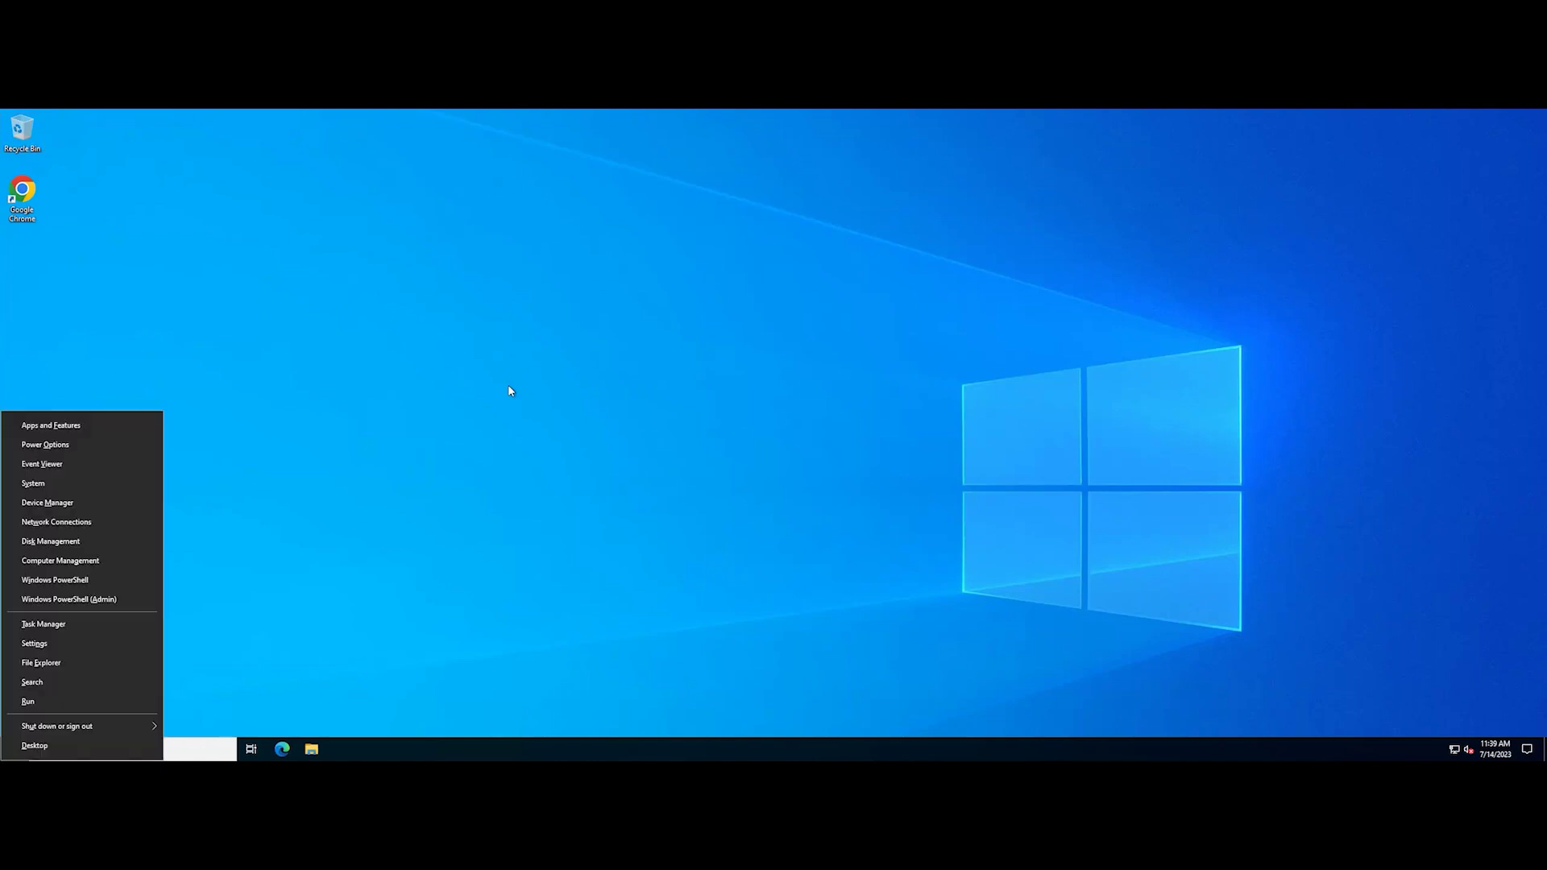
pyautogui.click(84, 624)
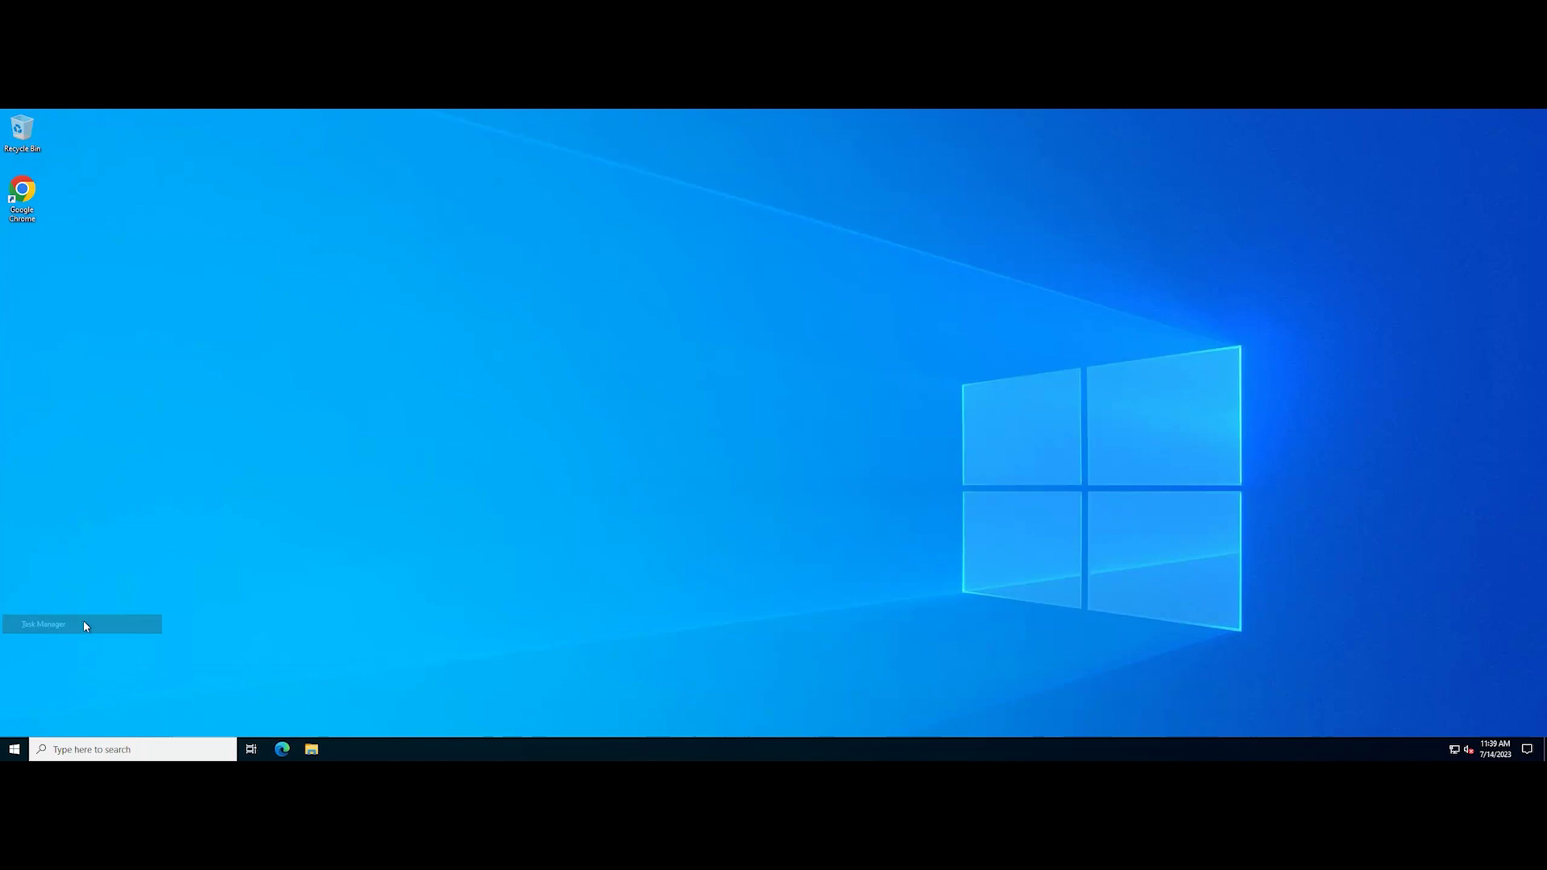
pyautogui.click(158, 457)
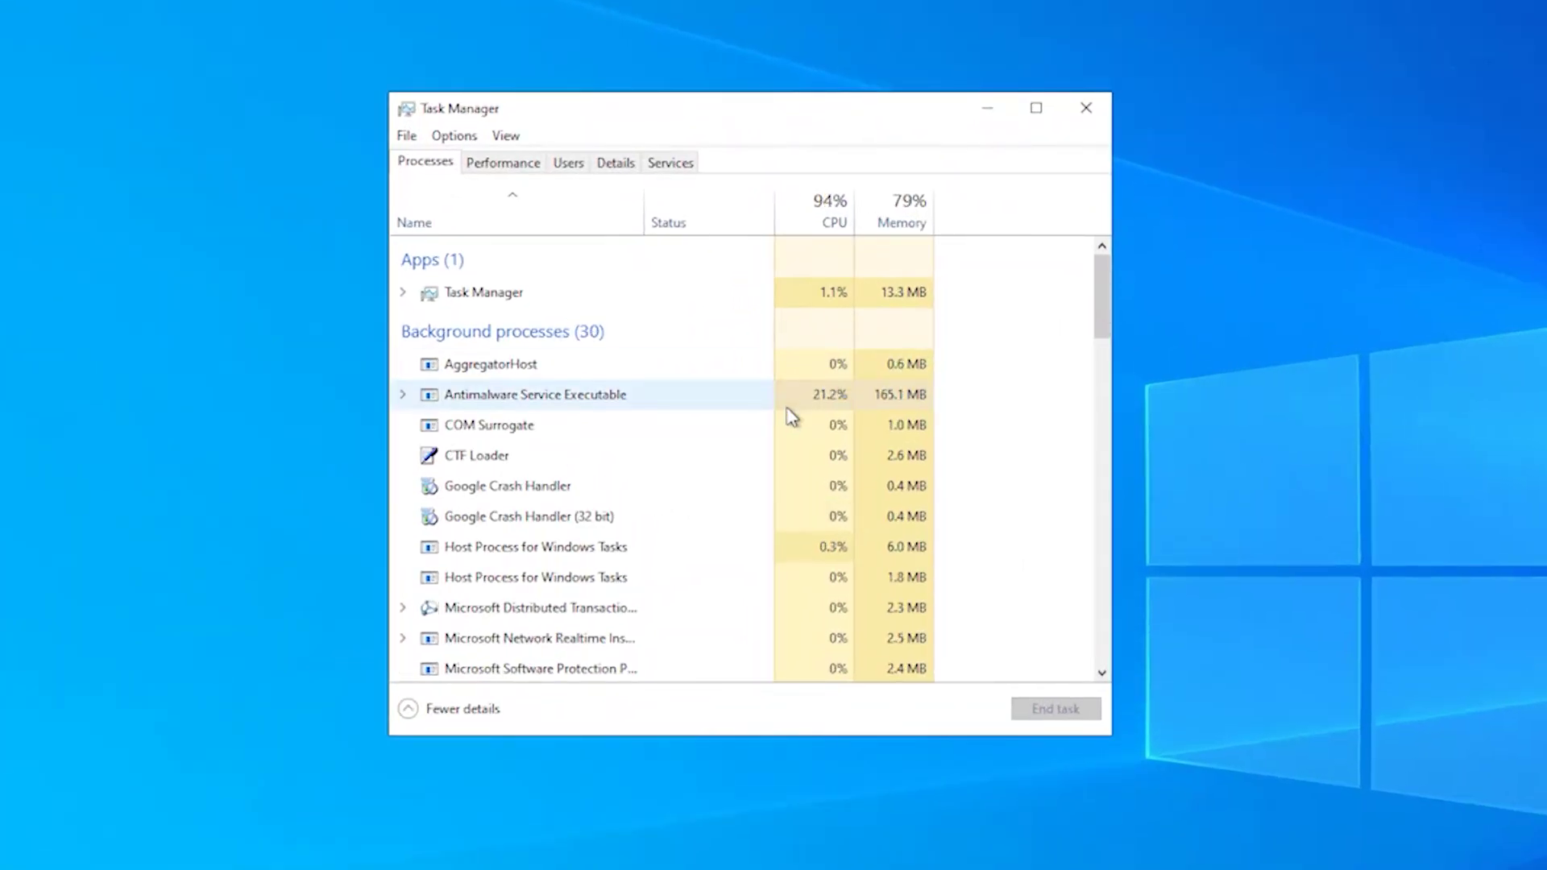
pyautogui.scroll(-3, 435, 420)
pyautogui.scroll(-20, 790, 416)
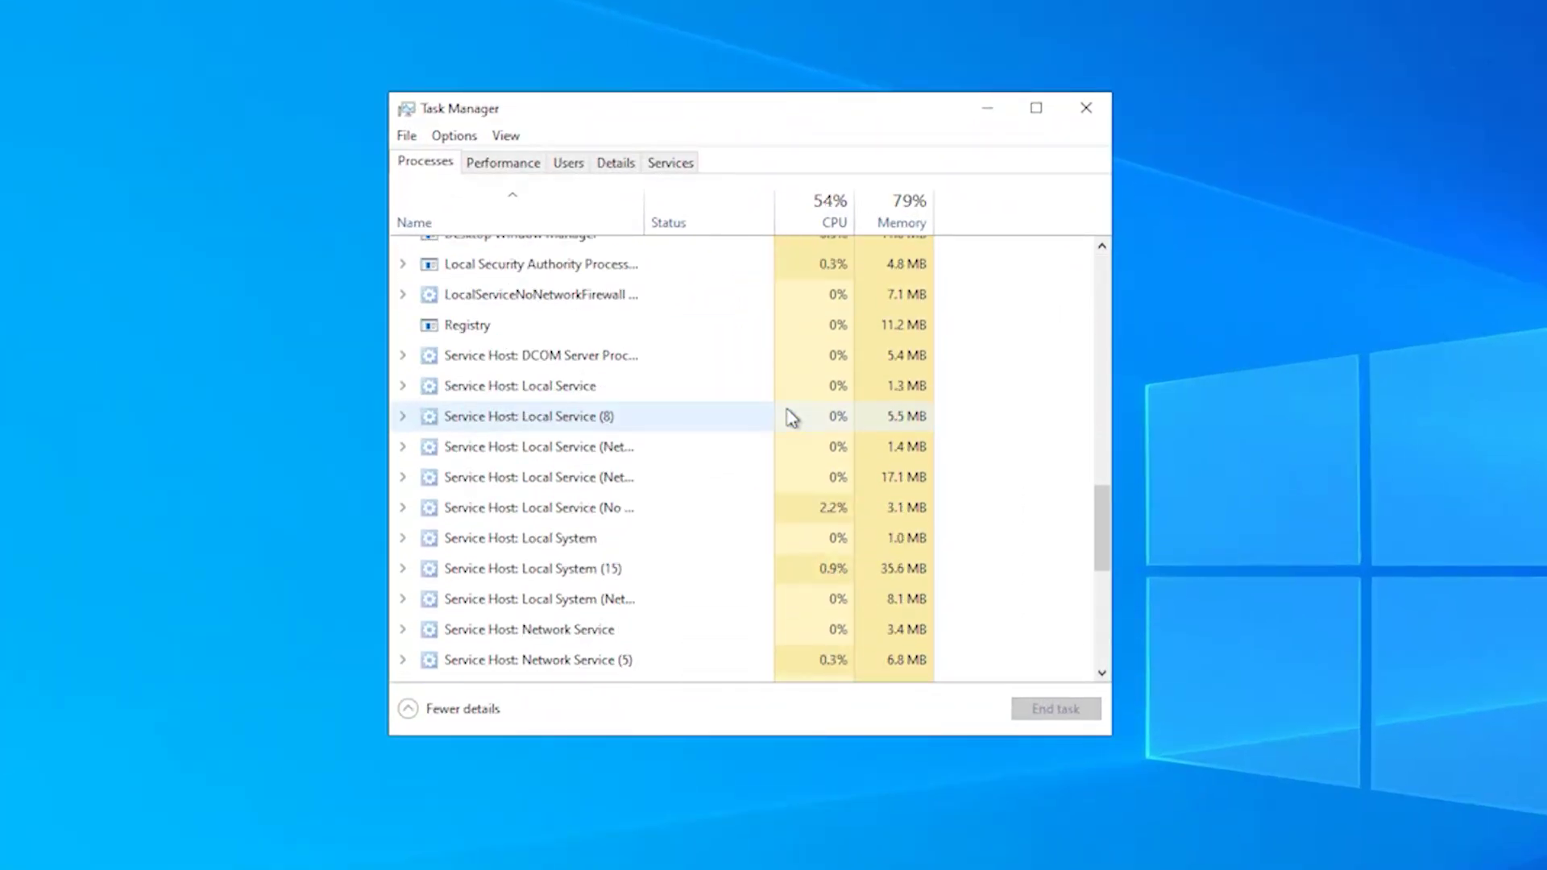
pyautogui.click(526, 551)
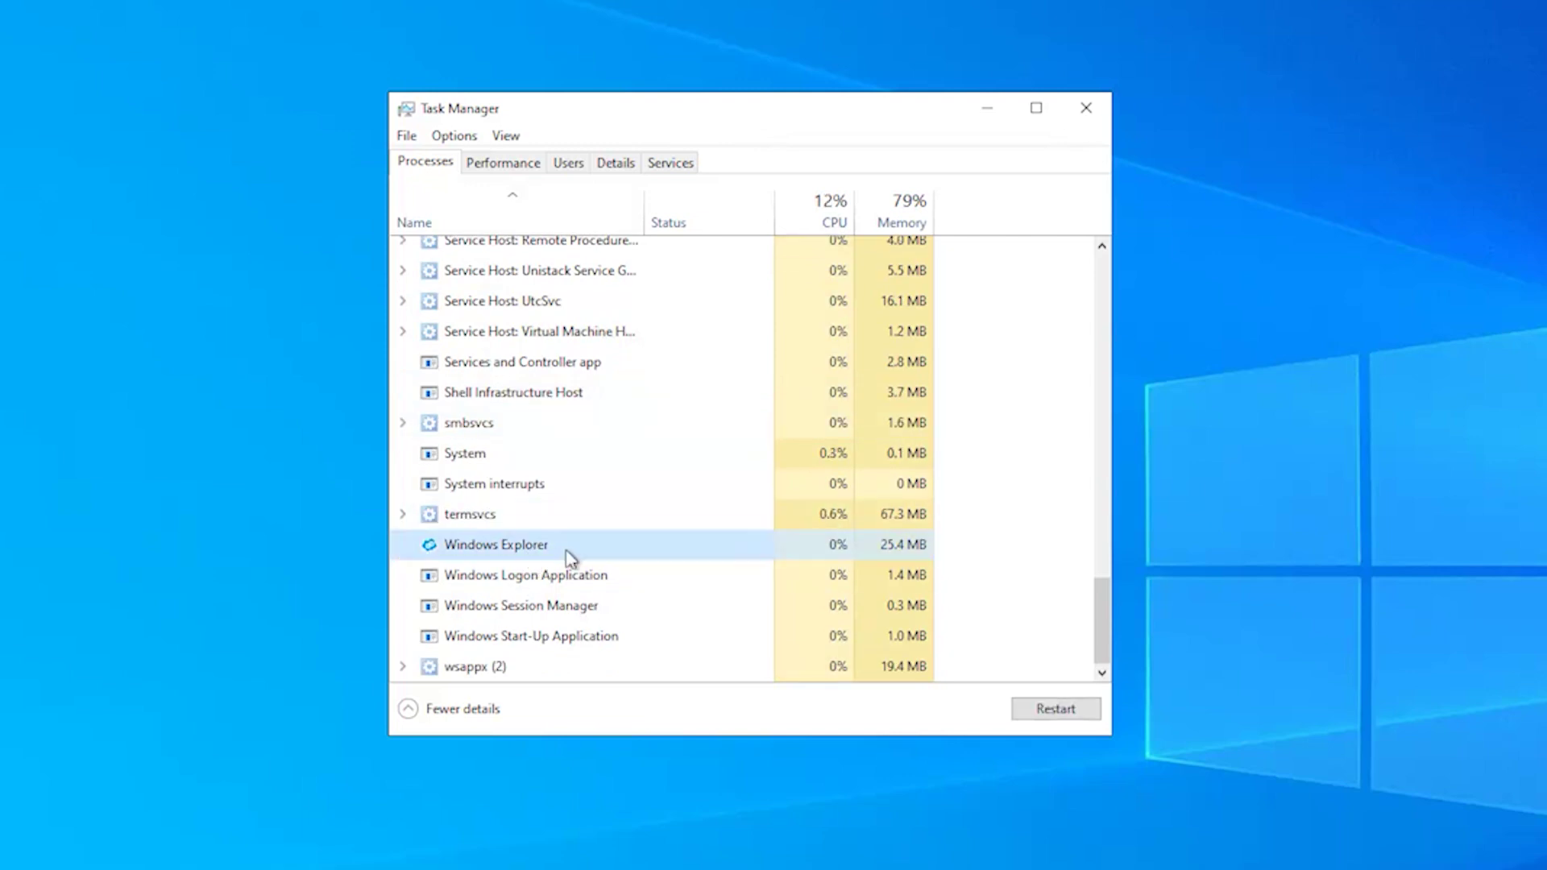
pyautogui.click(1066, 717)
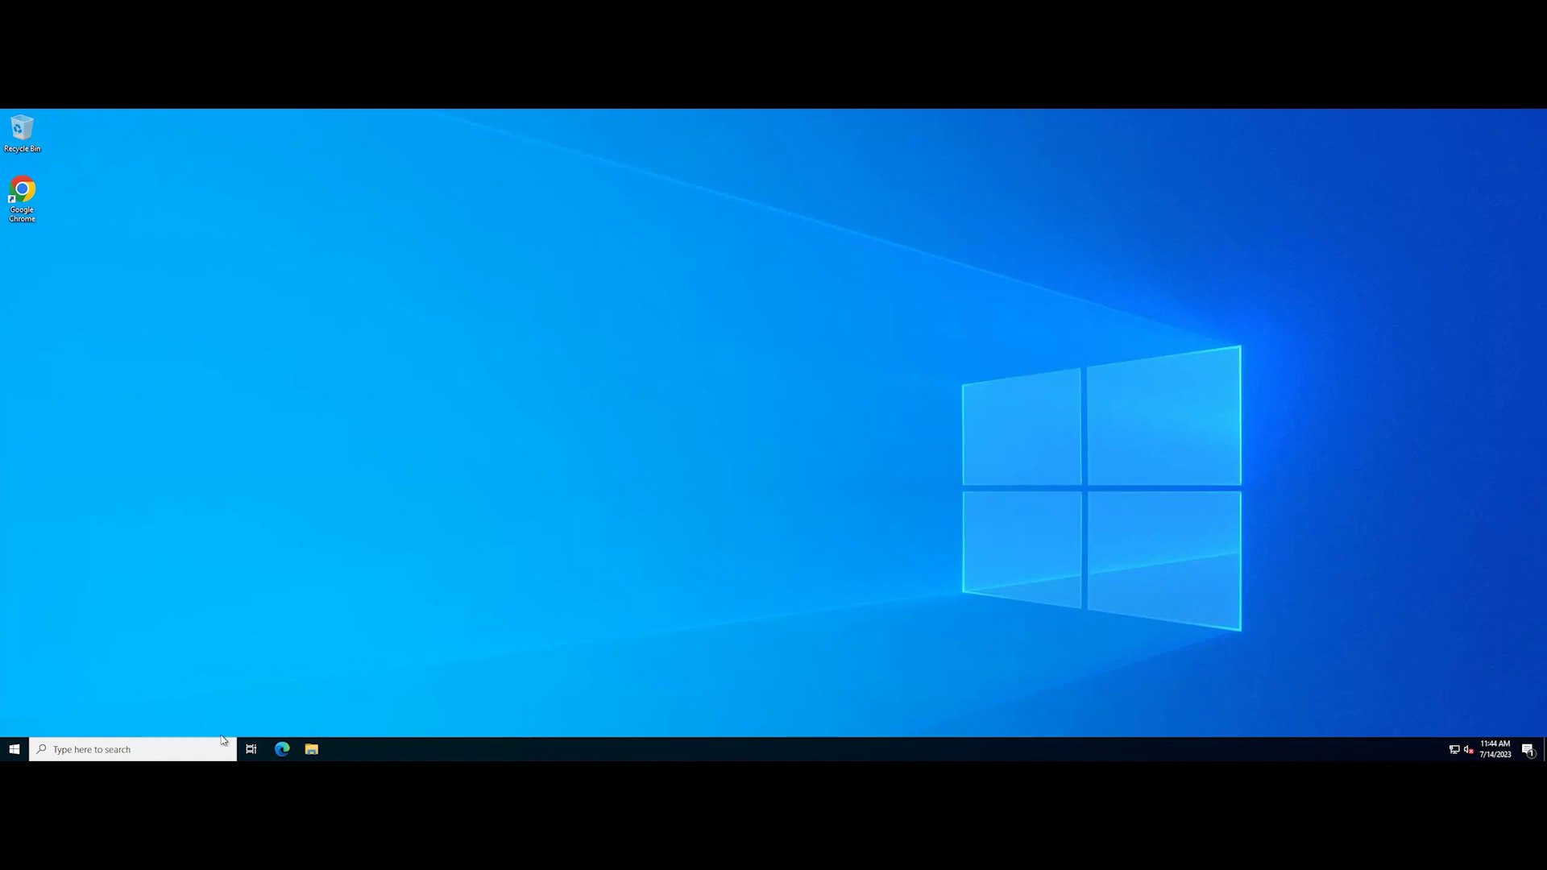
# Step: Run Disk Cleanup on drive C: with Thumbnails ticked, and permanently delete the selected files
pyautogui.click(197, 752)
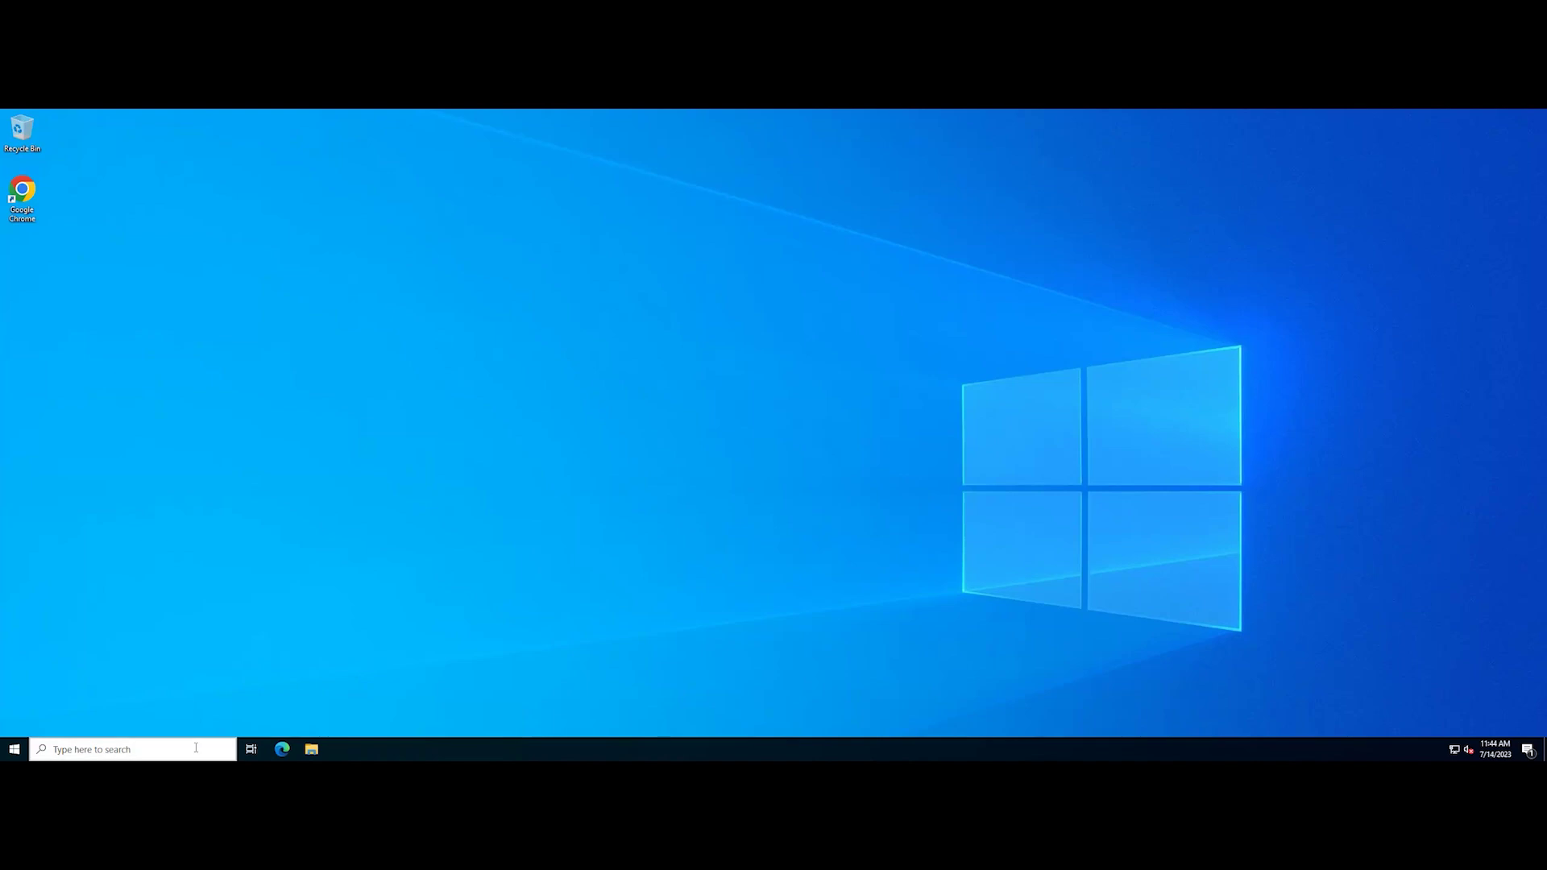
pyautogui.write('disk clea')
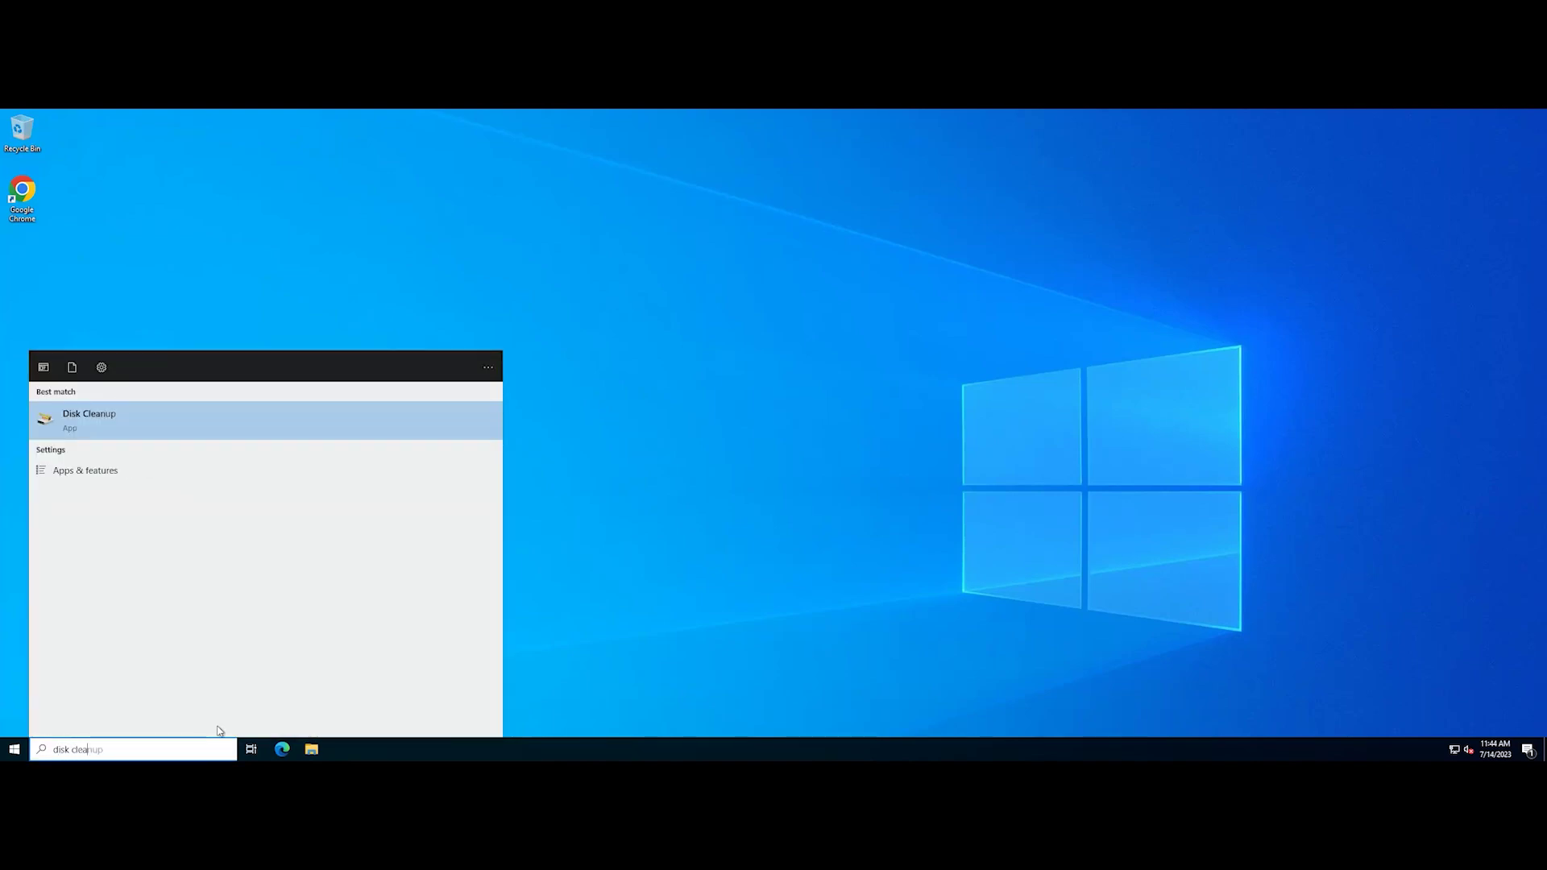
pyautogui.click(195, 423)
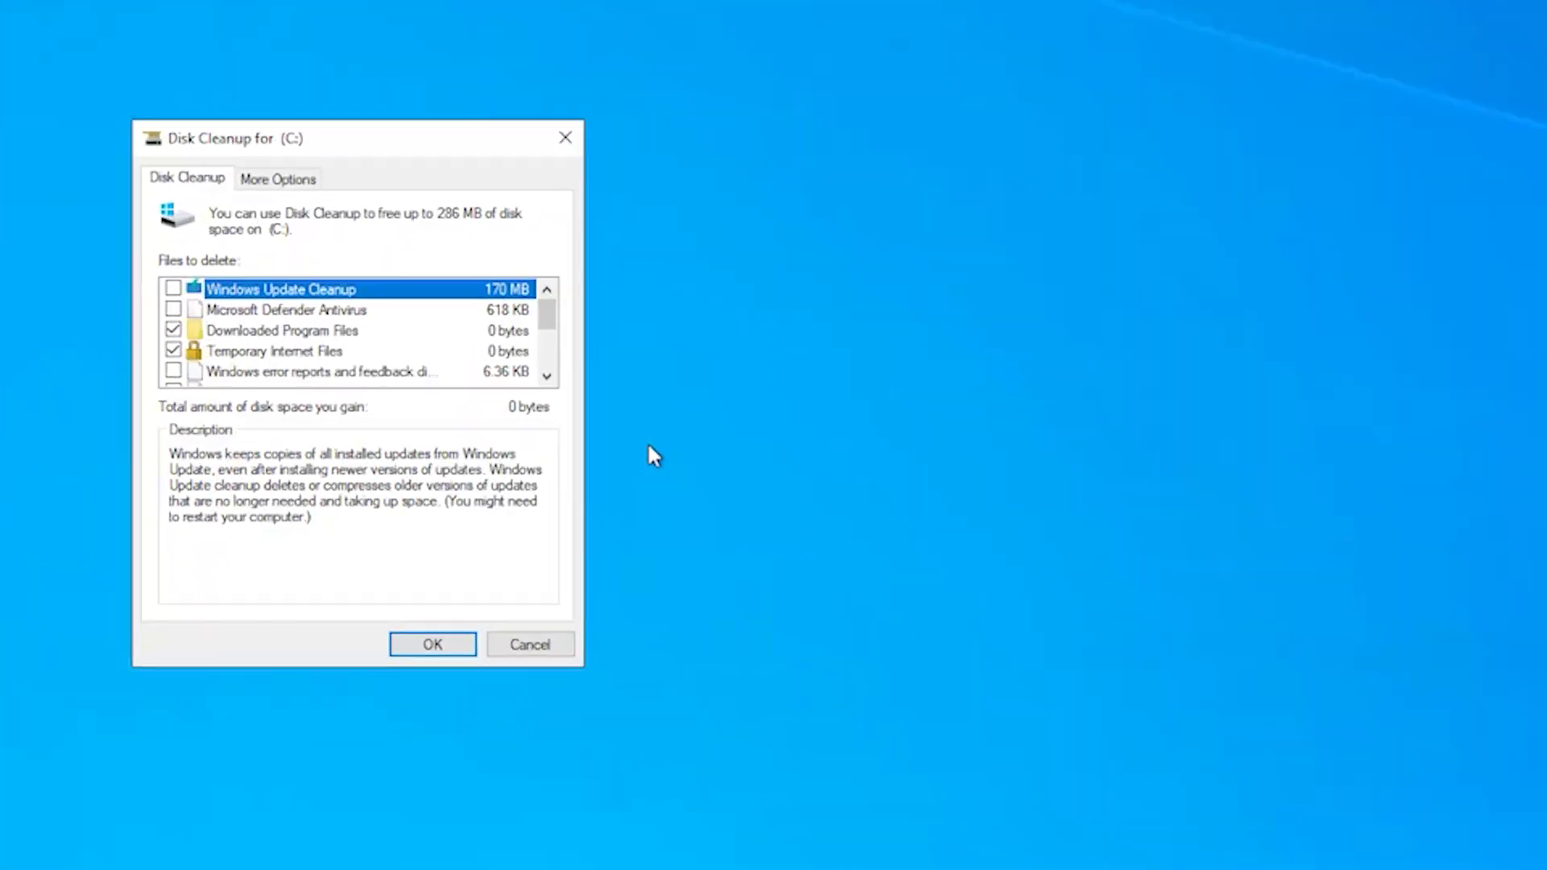
pyautogui.scroll(-1, 367, 332)
pyautogui.scroll(-1, 364, 332)
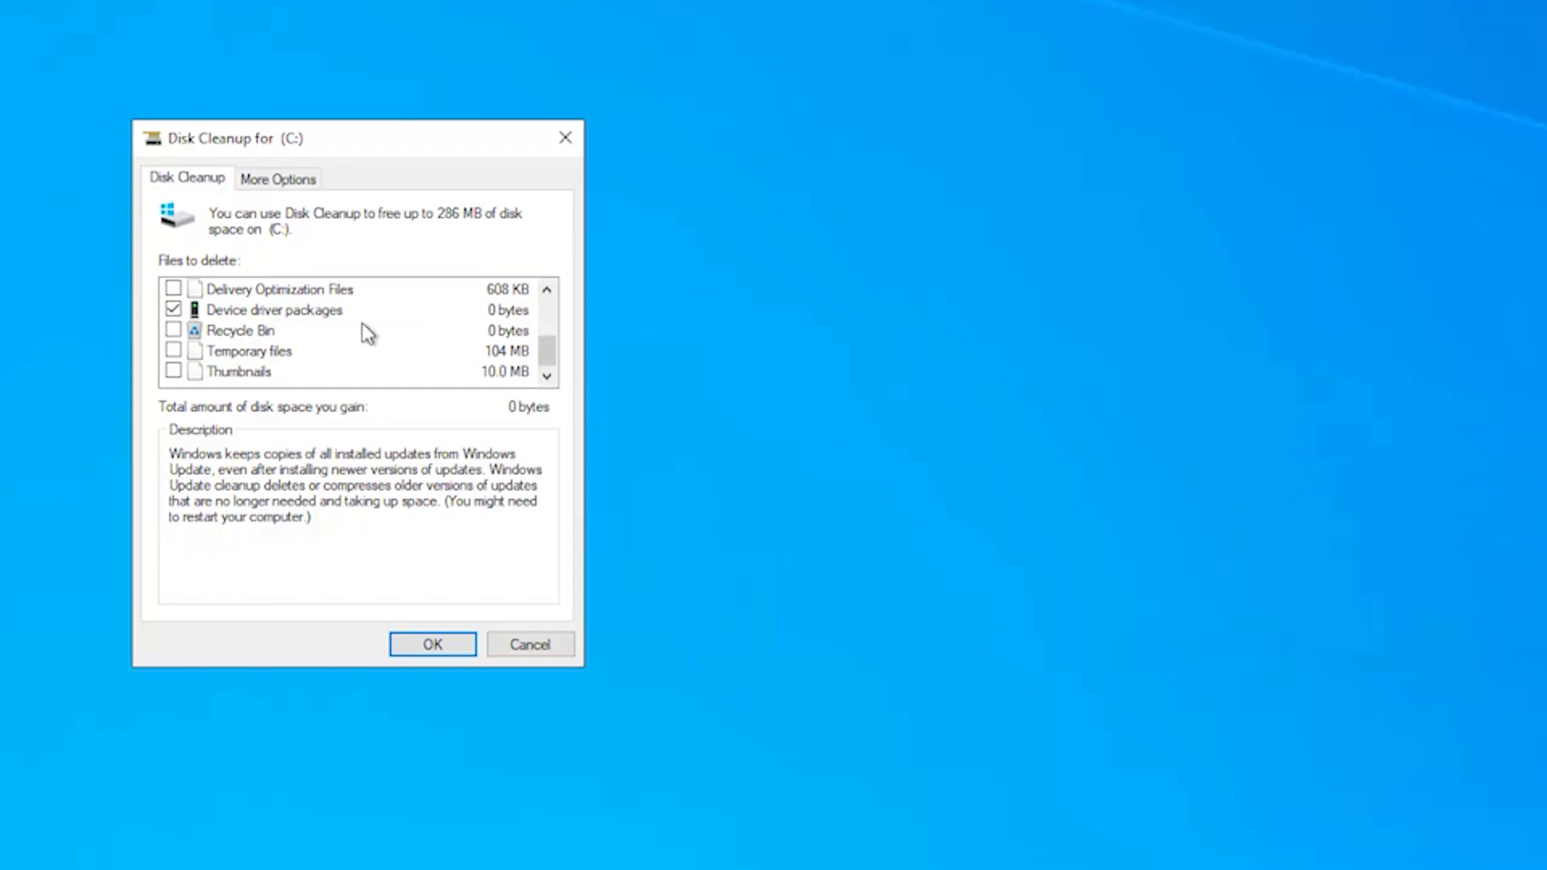
pyautogui.click(173, 371)
pyautogui.scroll(2, 249, 346)
pyautogui.scroll(-2, 181, 342)
pyautogui.click(403, 647)
pyautogui.click(730, 550)
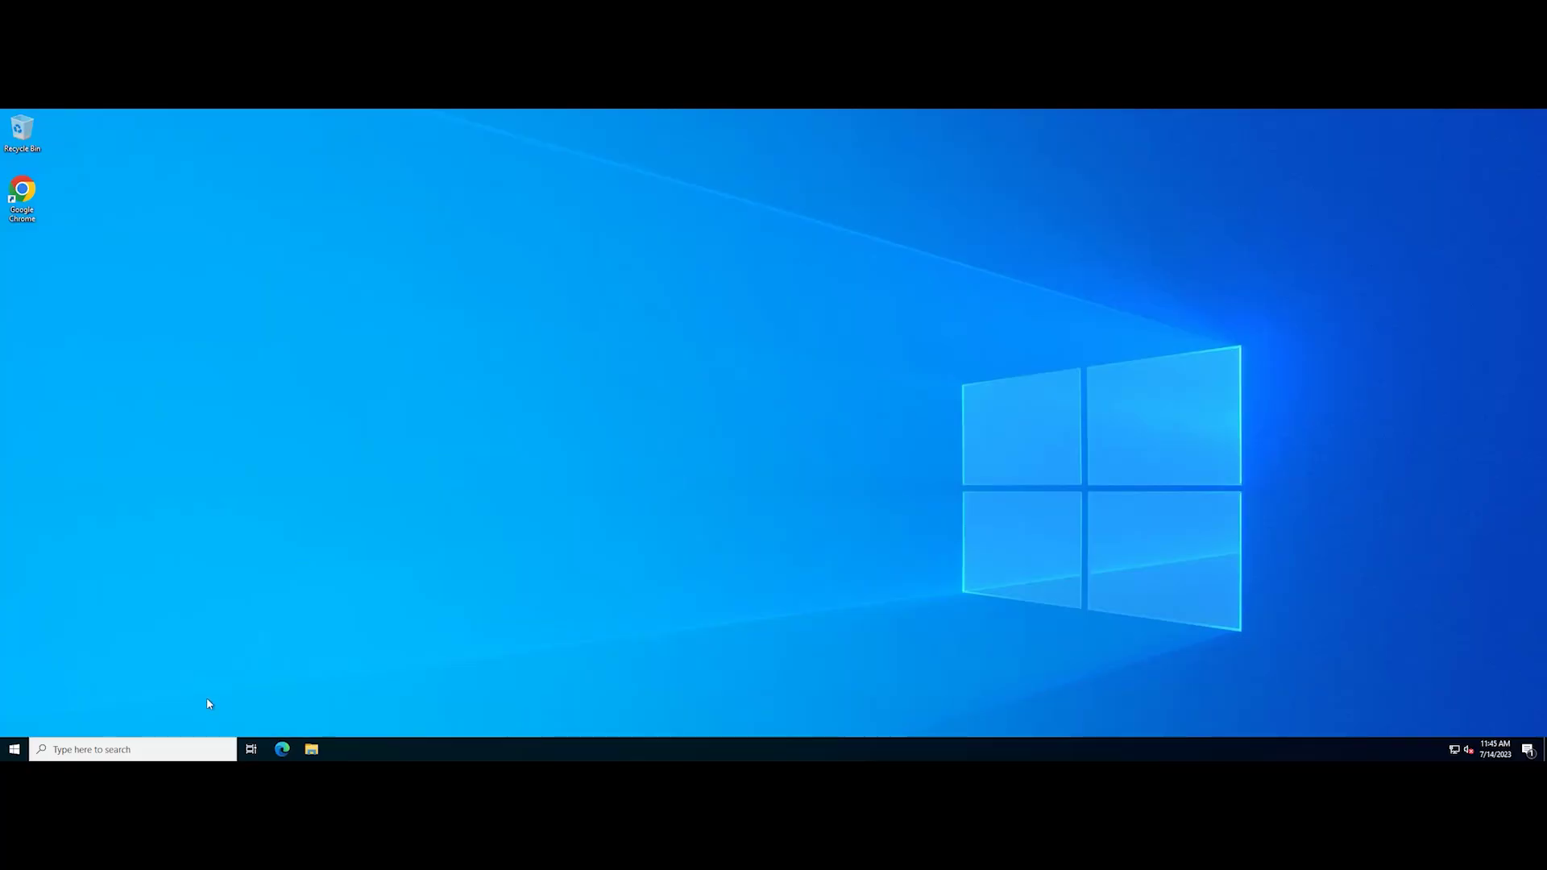
# Step: Turn on 'Always show icons, never thumbnails' in File Explorer Options and apply it
pyautogui.click(172, 753)
pyautogui.write('file ex')
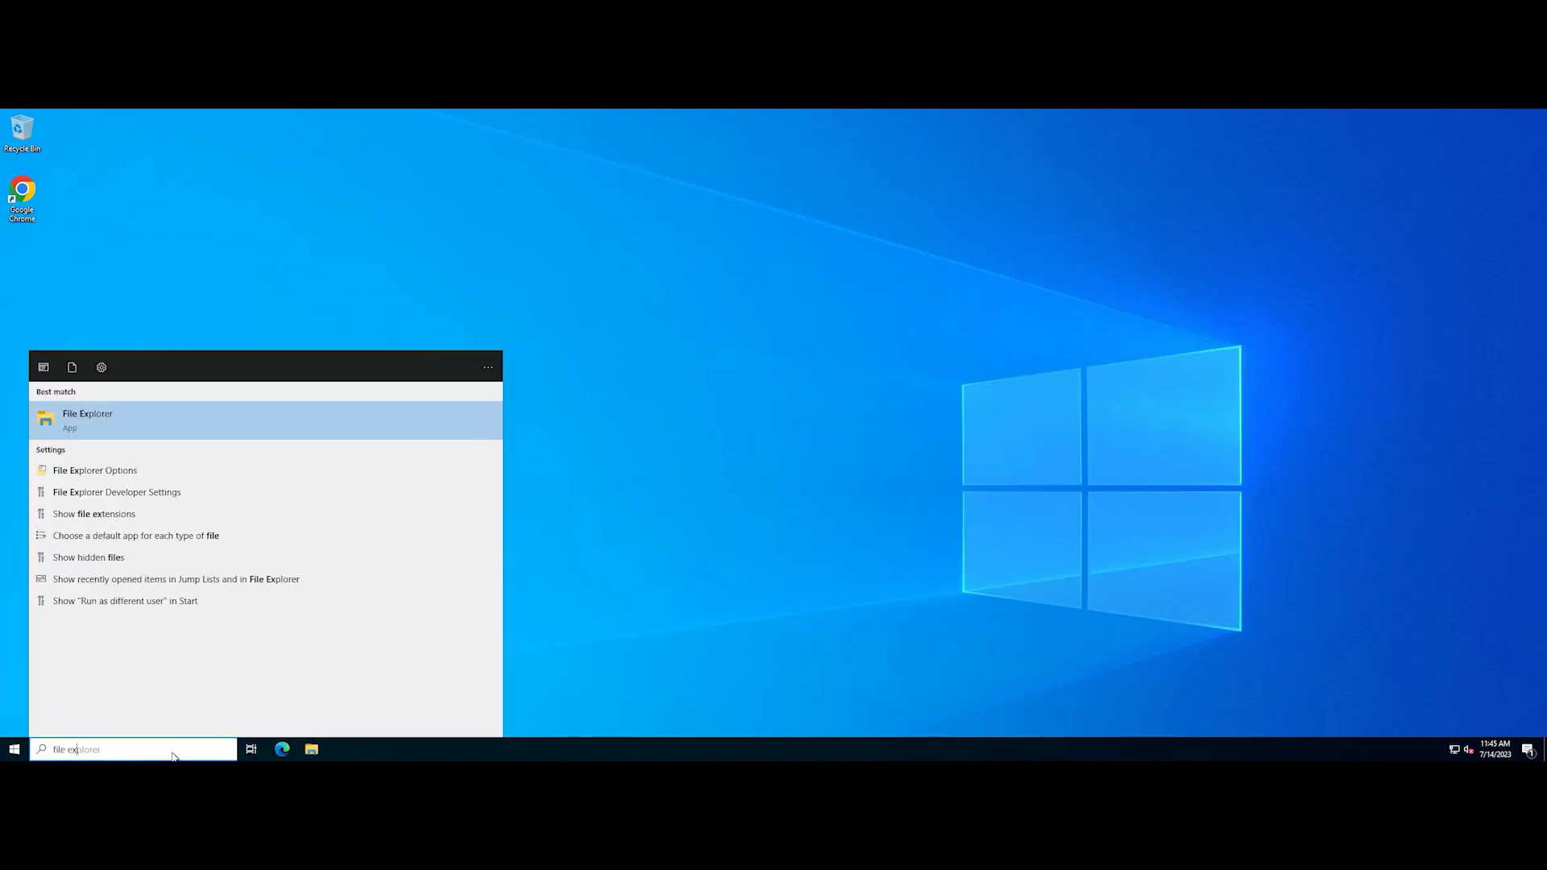
pyautogui.write('plorer')
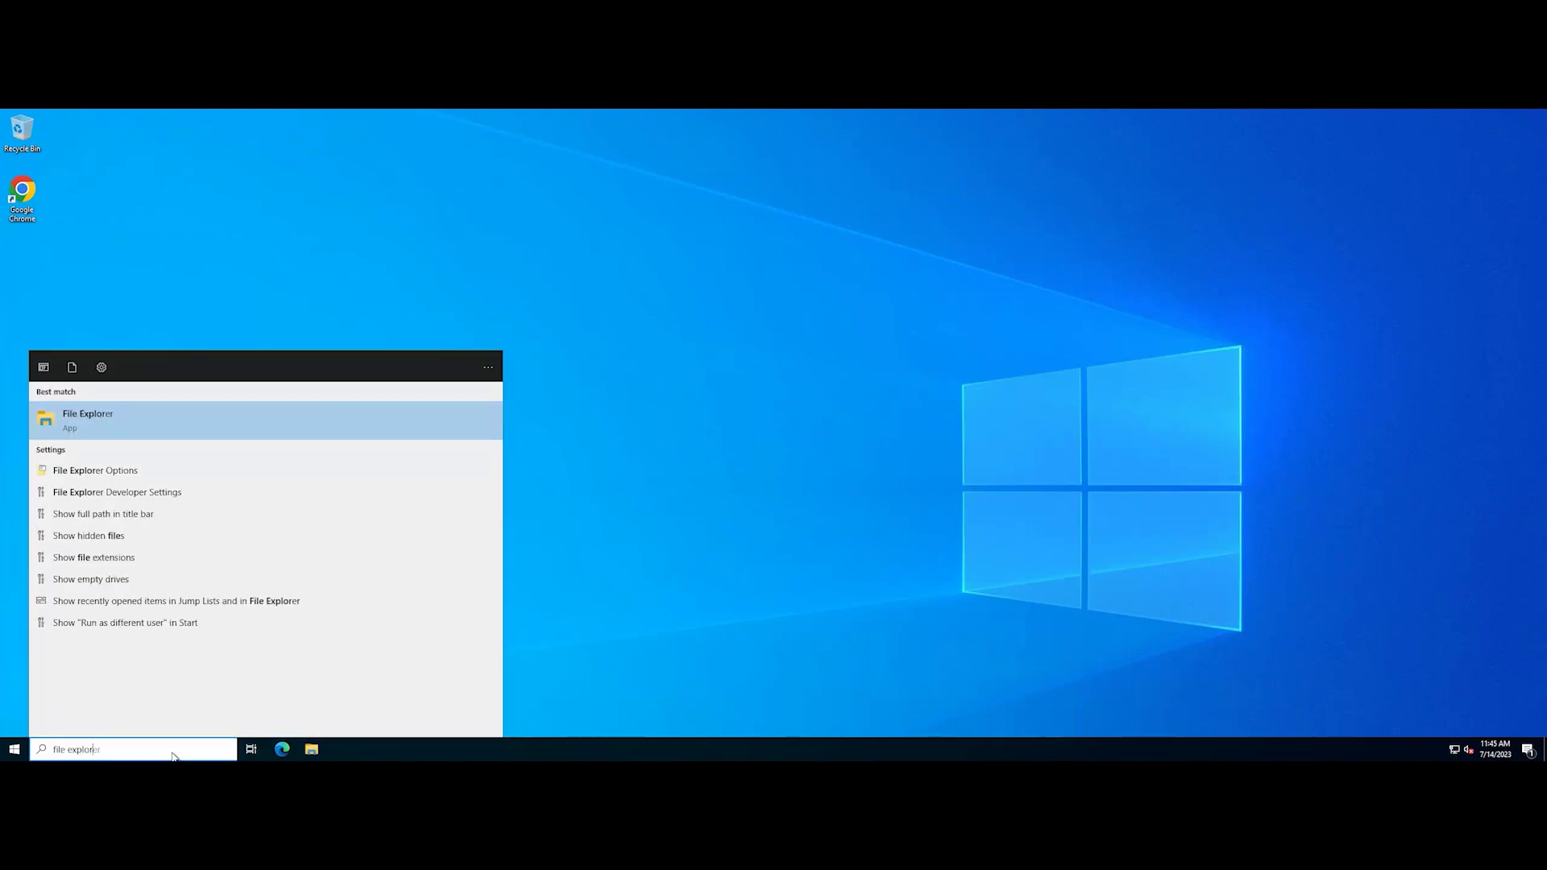
pyautogui.write(' options')
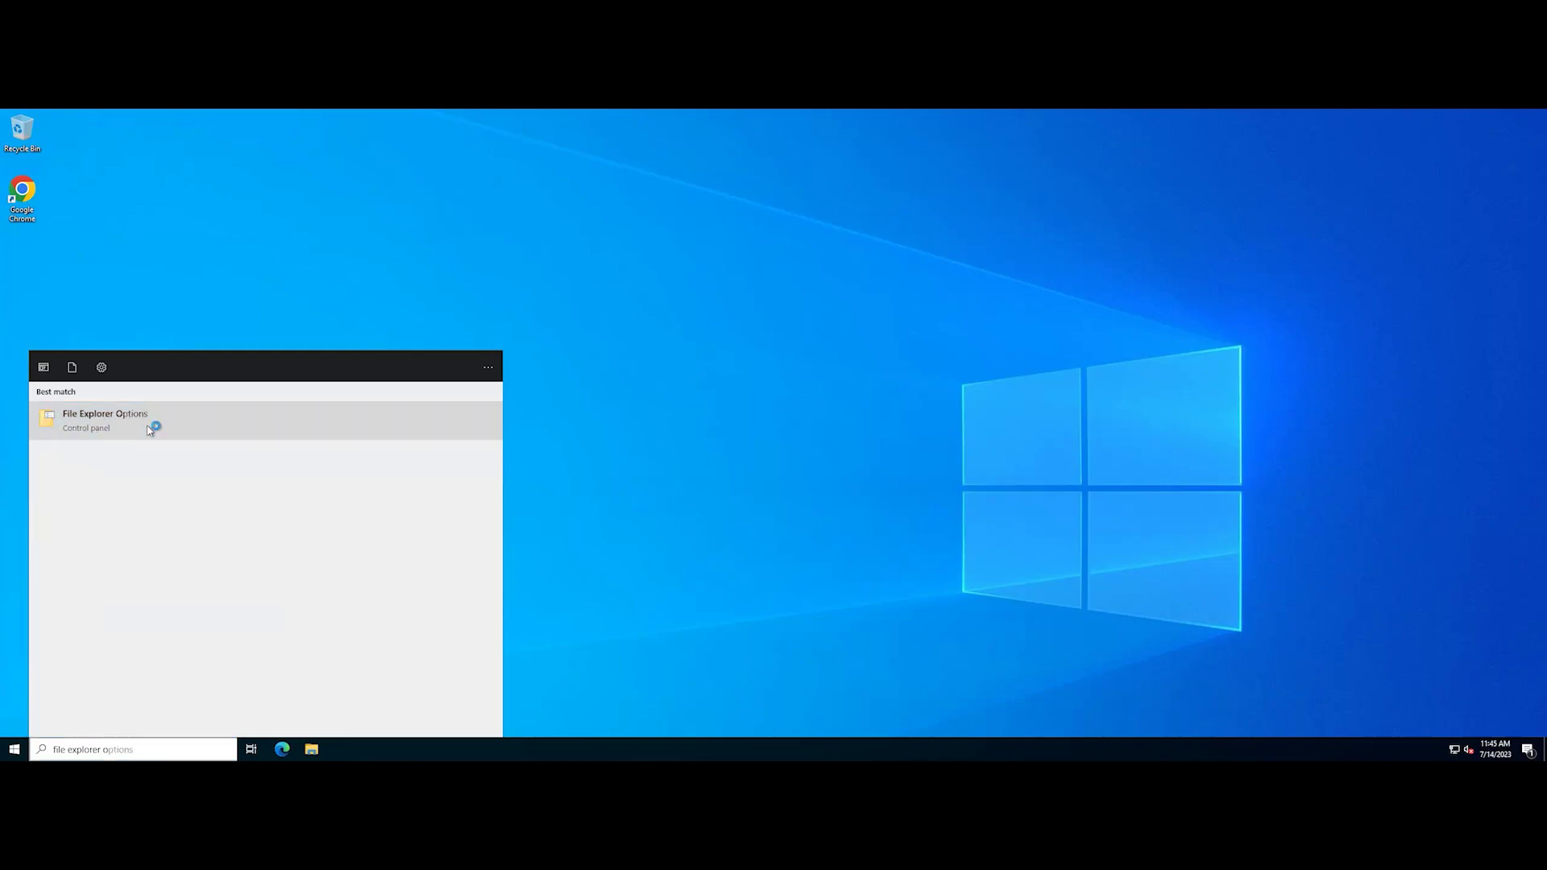
pyautogui.click(148, 428)
pyautogui.click(379, 198)
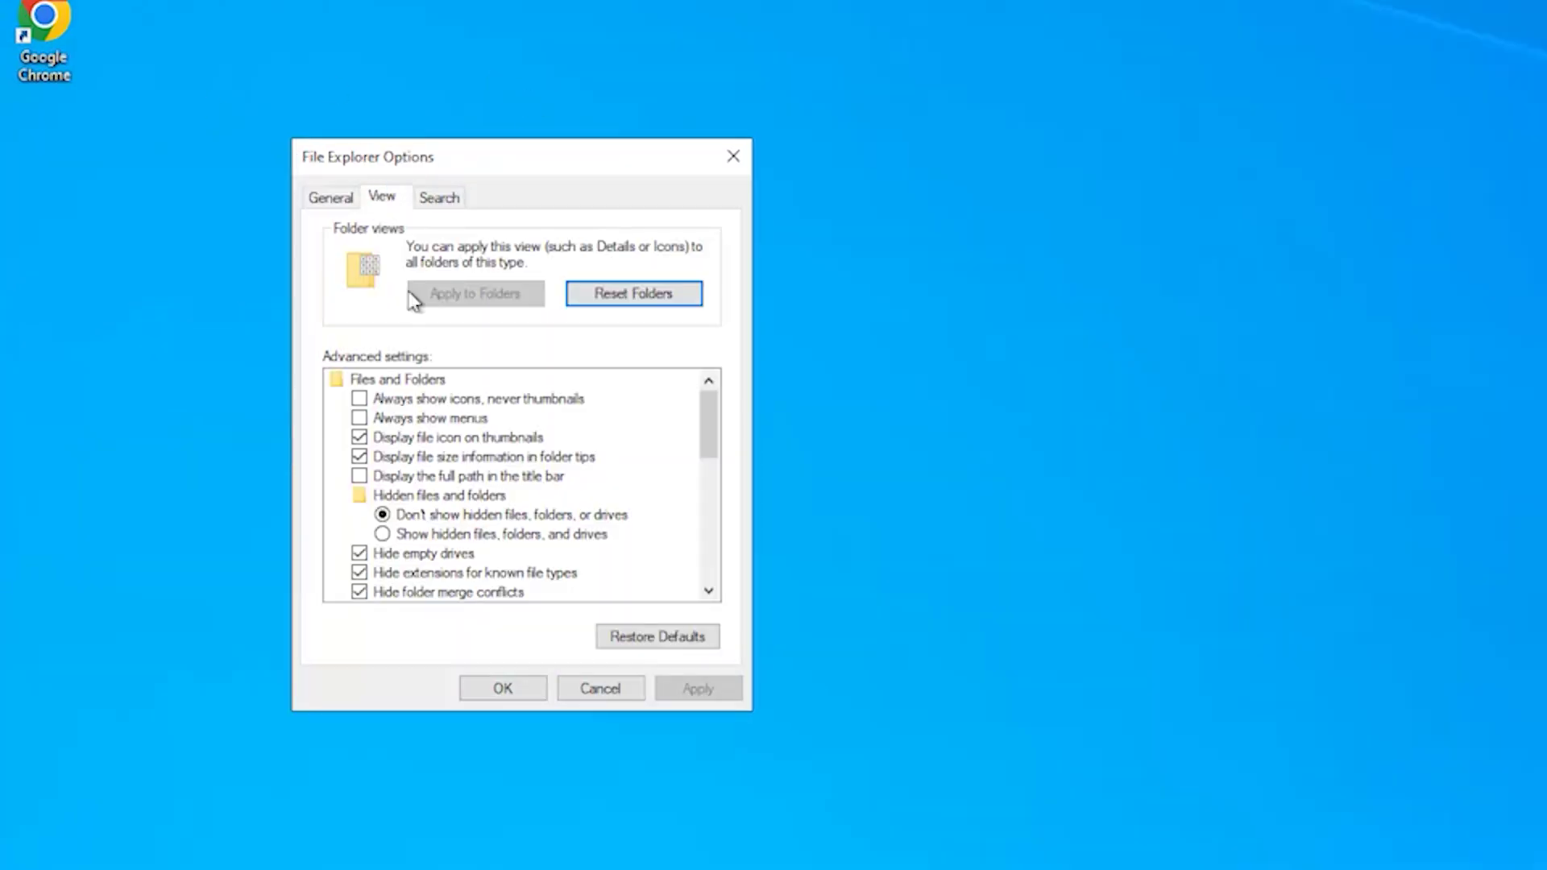
pyautogui.click(360, 401)
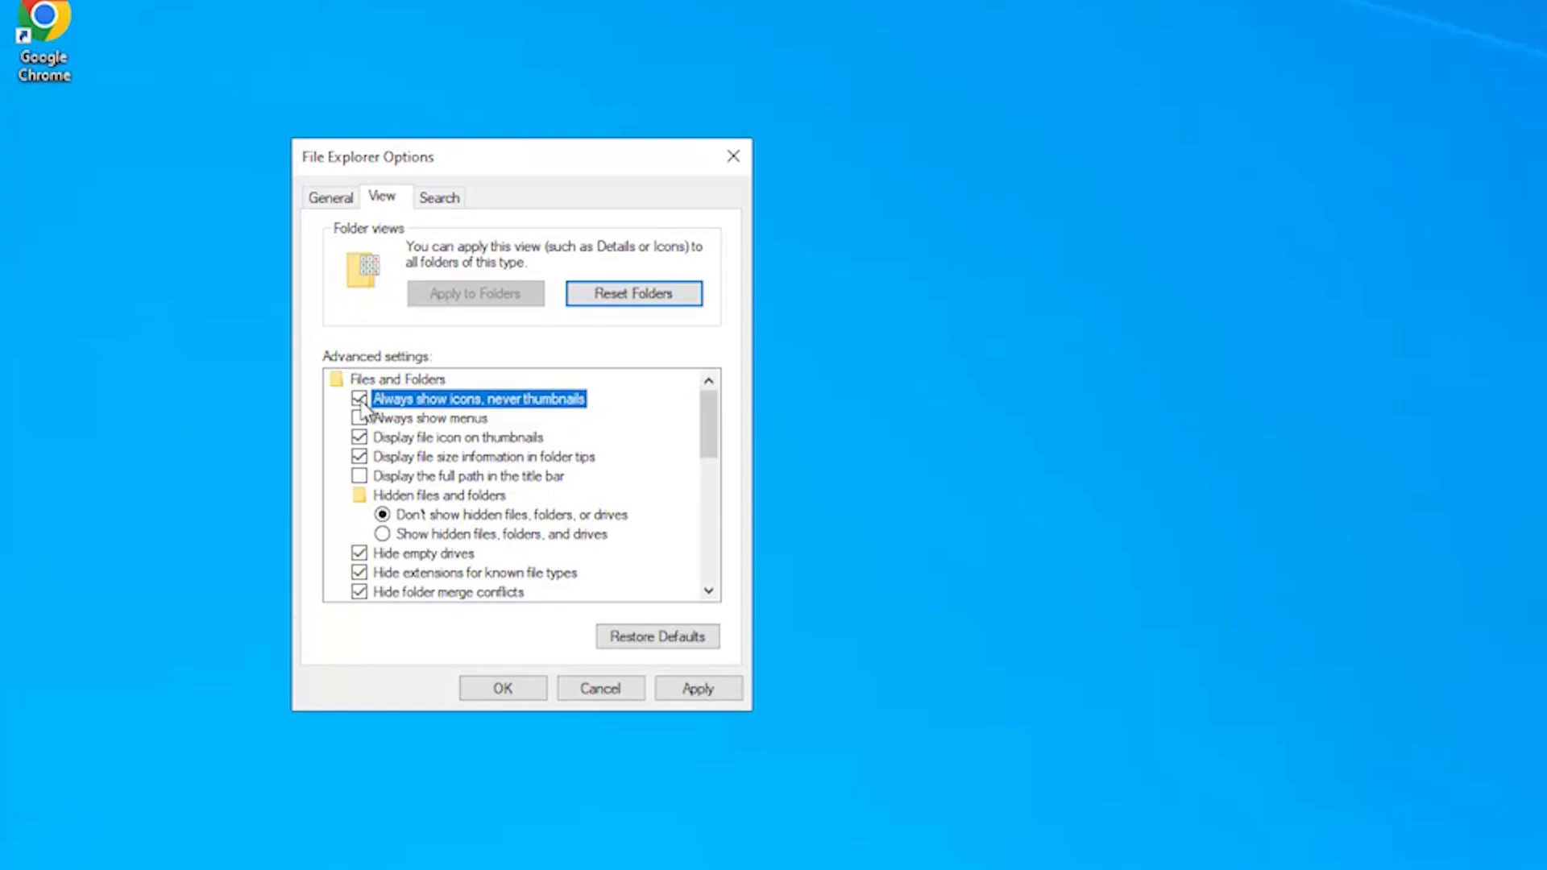
pyautogui.click(685, 690)
pyautogui.click(489, 690)
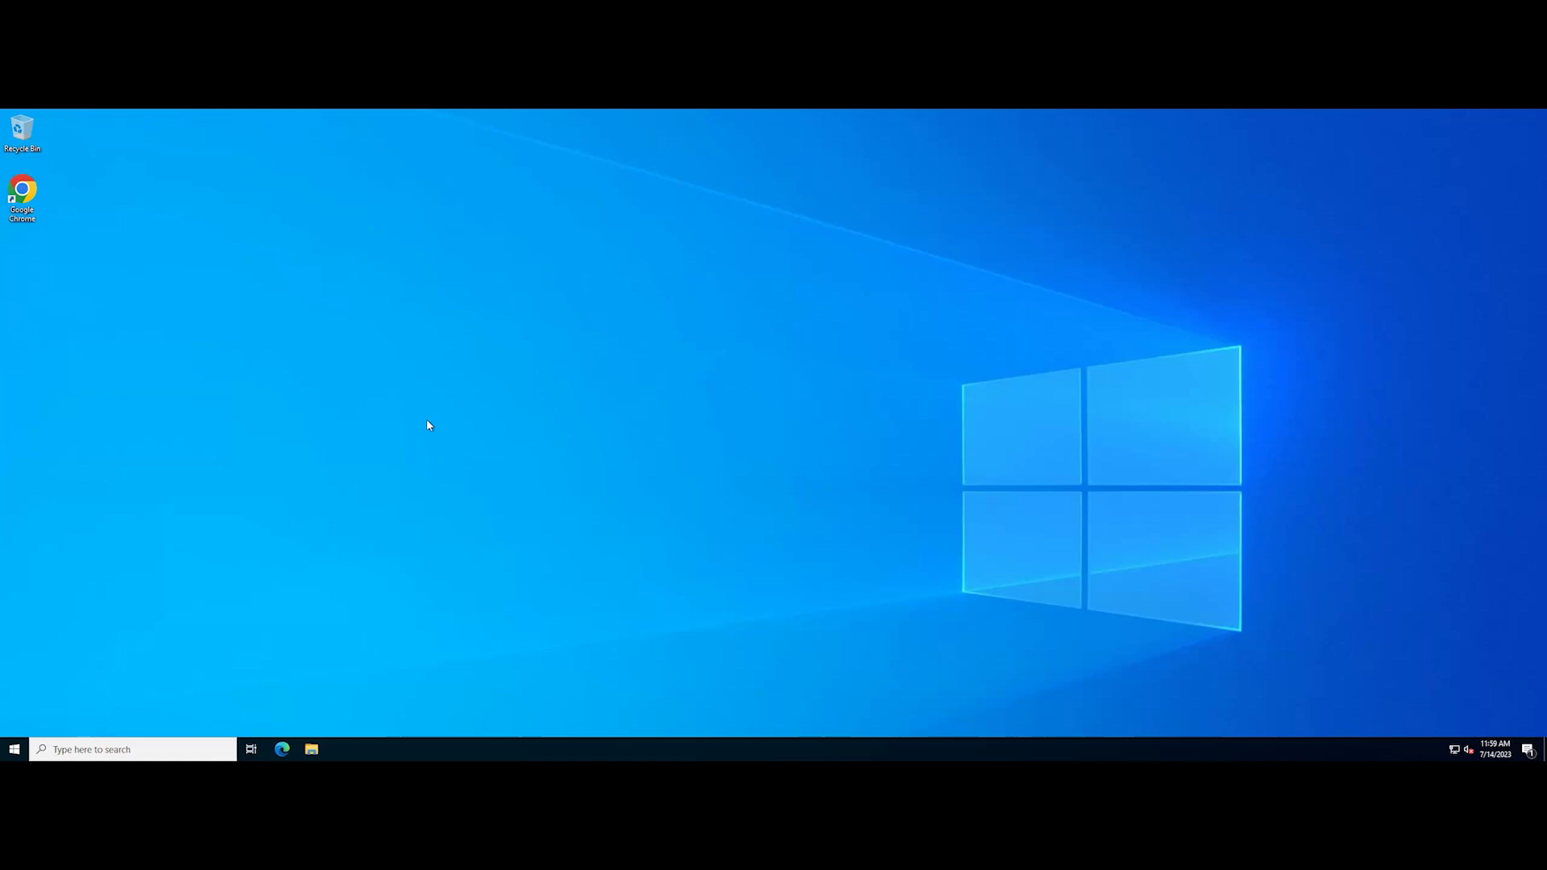
# Step: Launch gpedit.msc and browse to User Configuration > Administrative Templates > Windows Components > File Explorer
pyautogui.press('super+r')
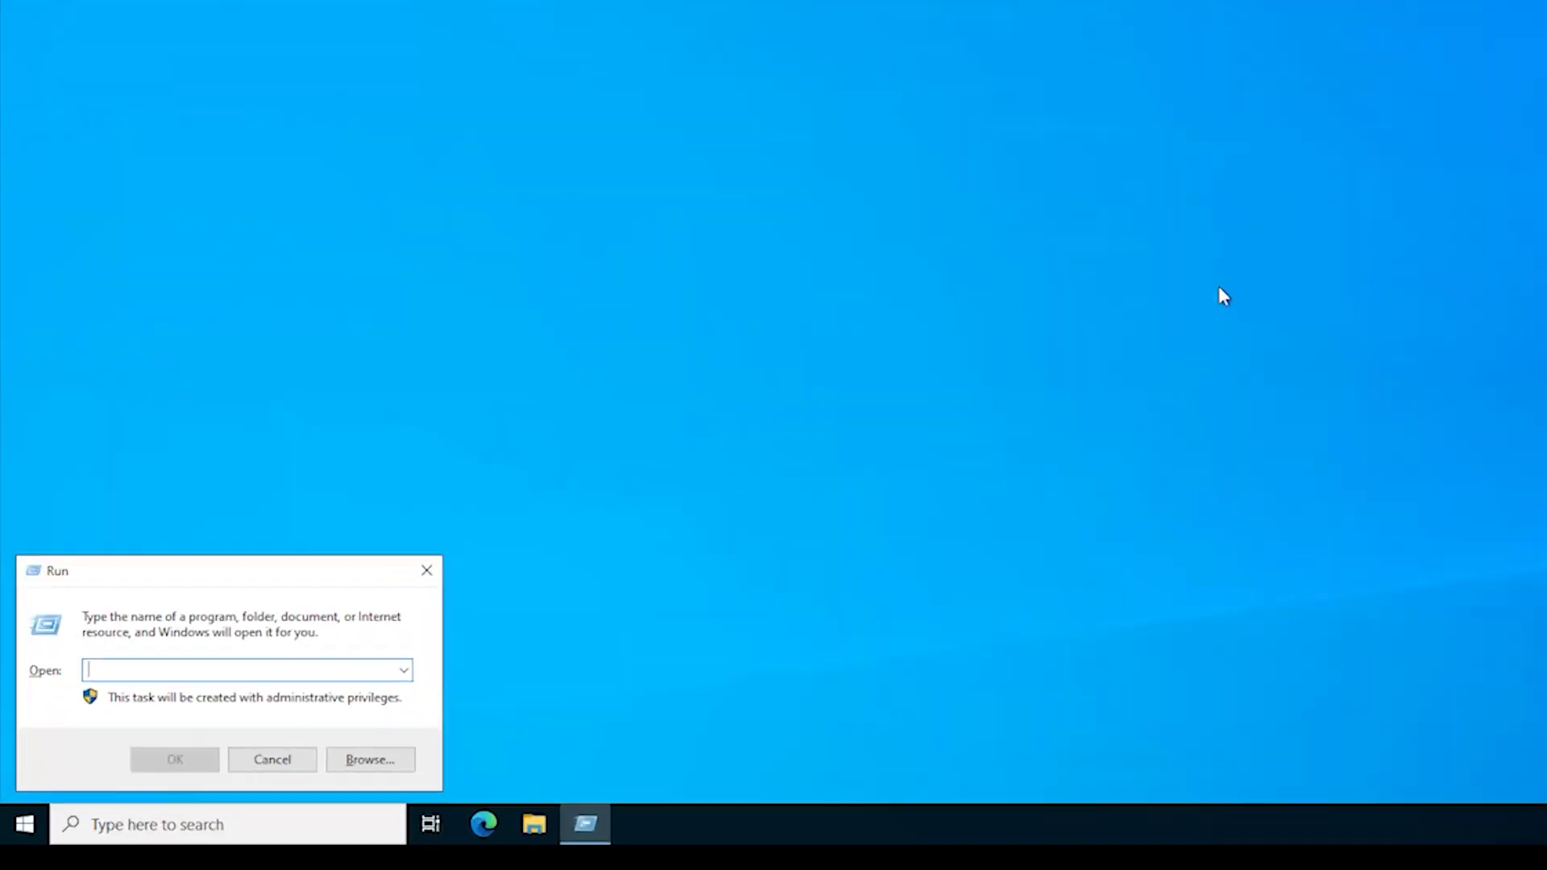
pyautogui.write('gpedit.msc')
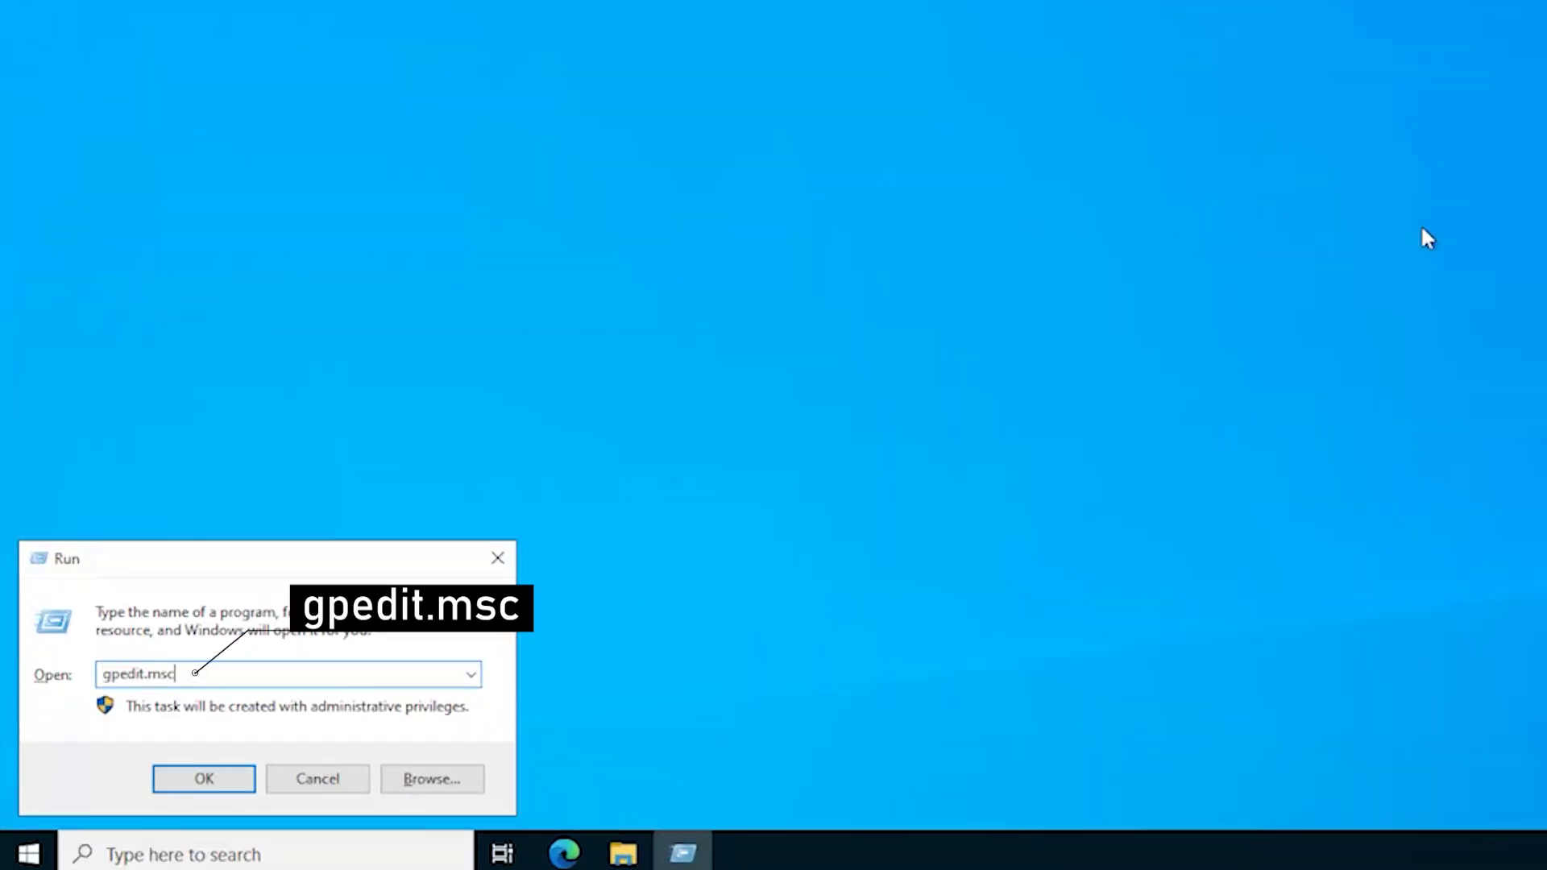
pyautogui.press('Return')
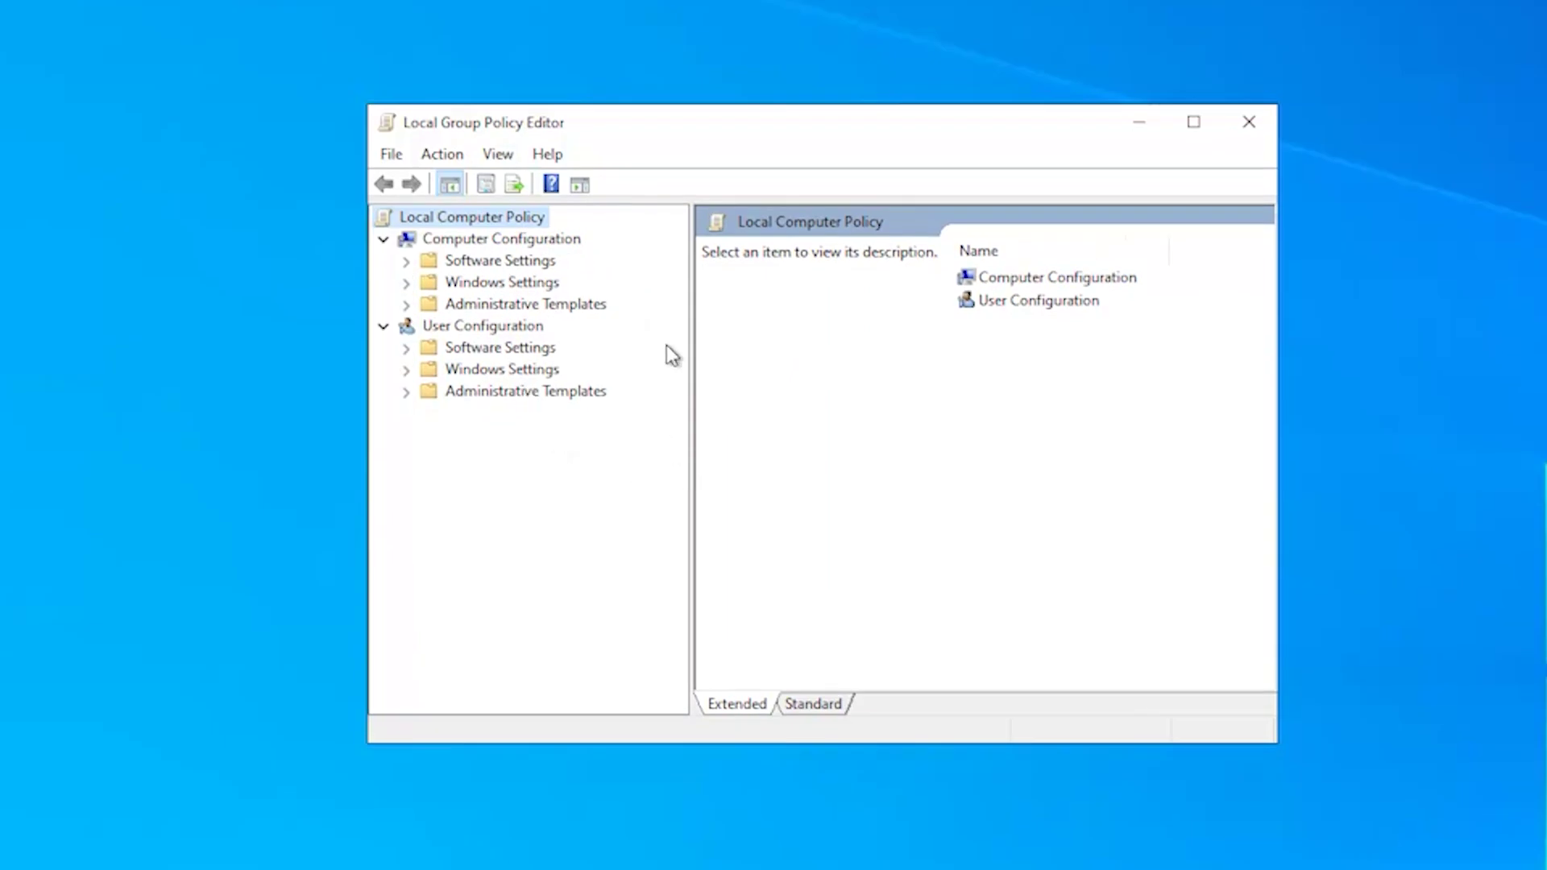
pyautogui.click(406, 393)
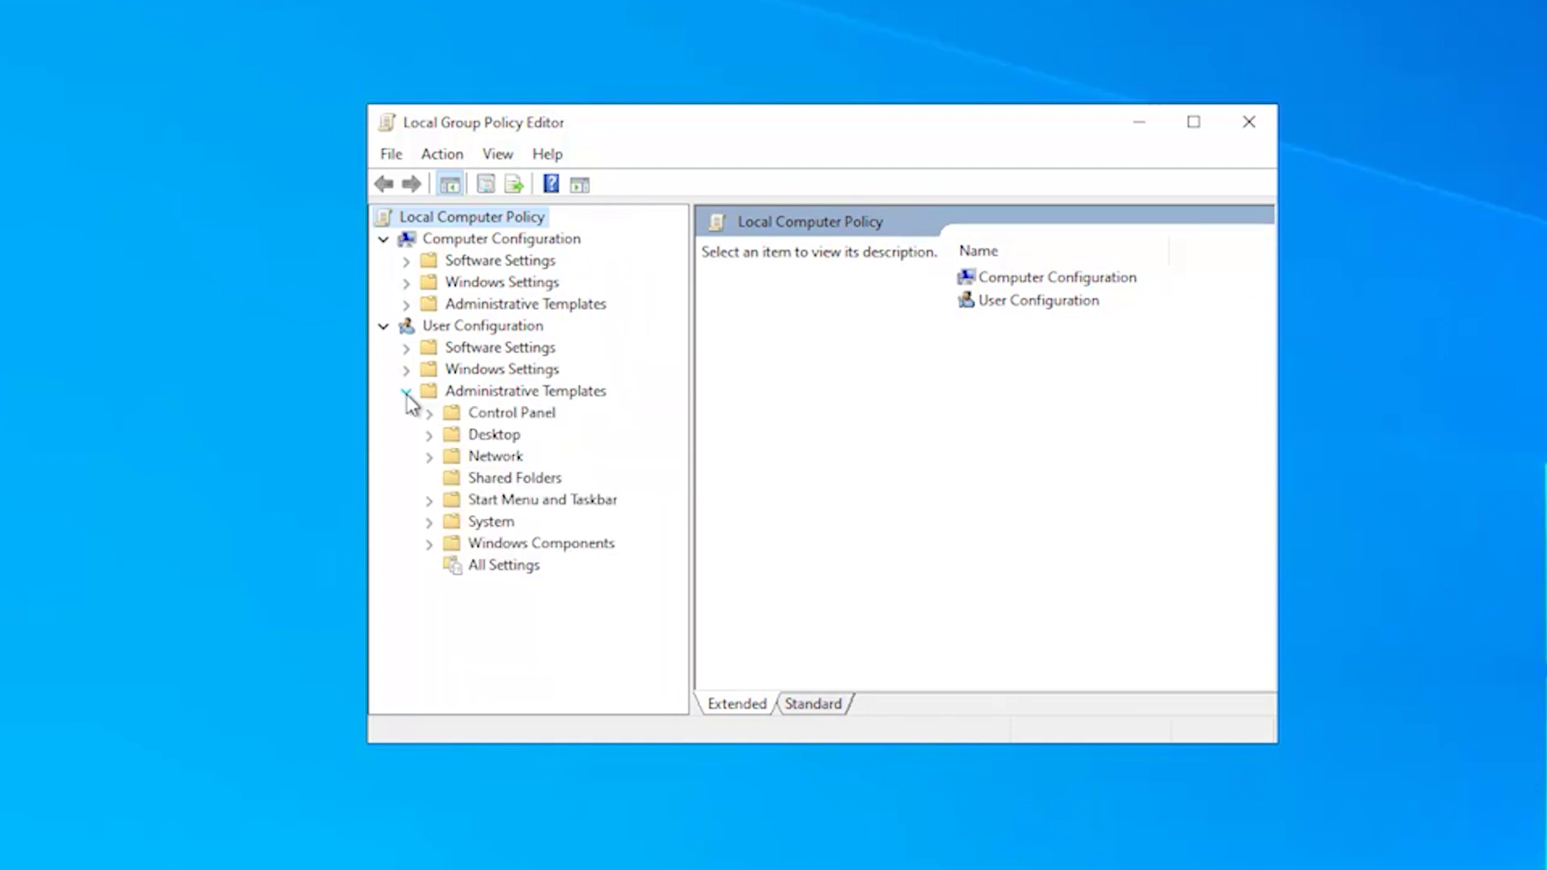
pyautogui.click(428, 544)
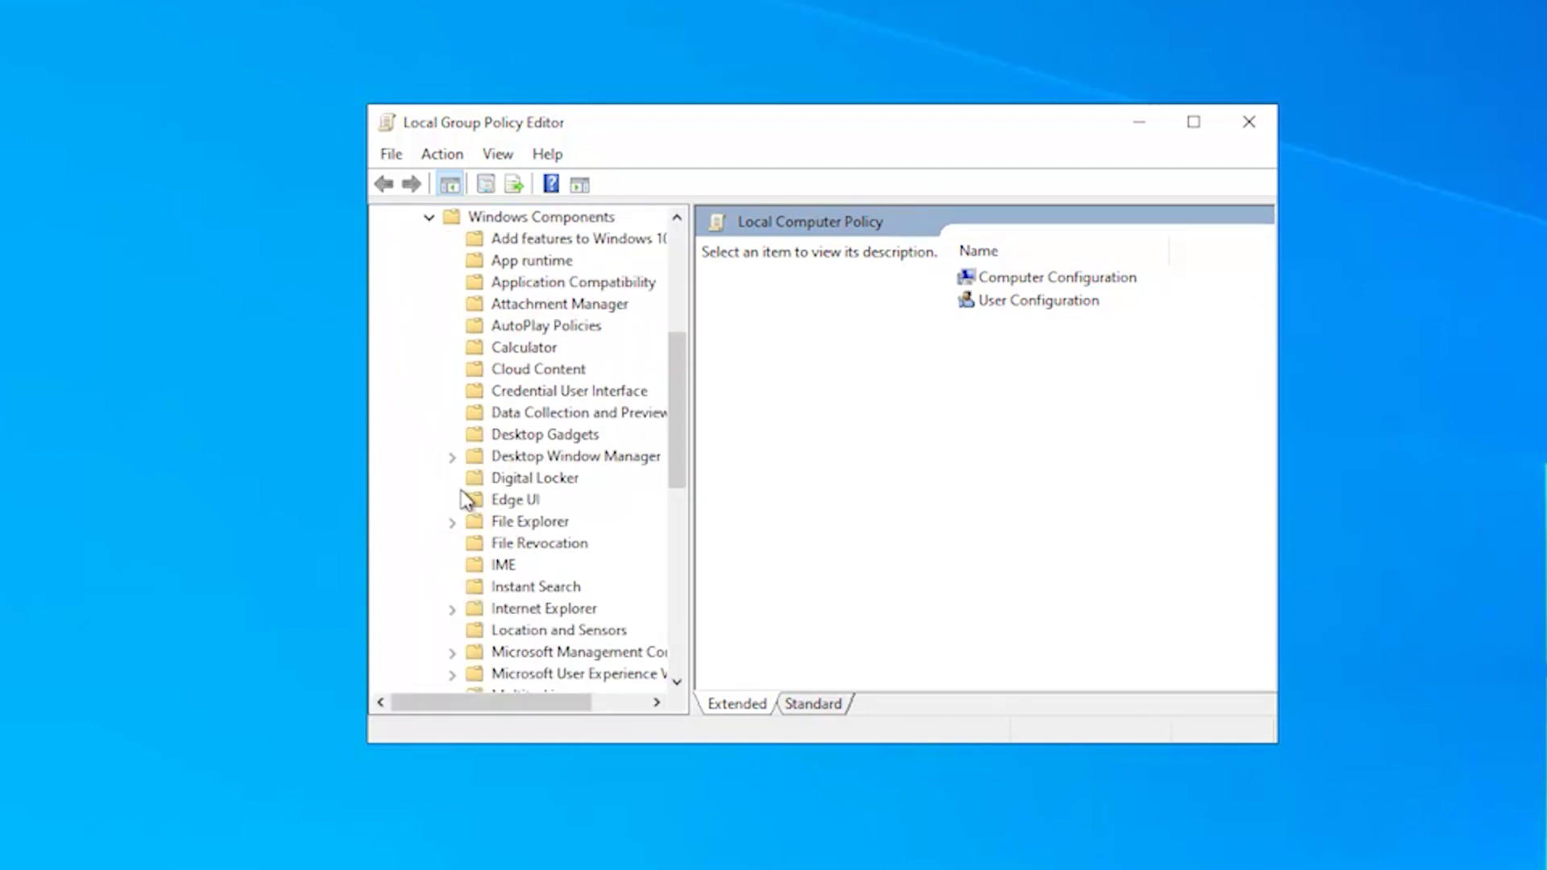
pyautogui.scroll(-1, 467, 500)
pyautogui.click(496, 458)
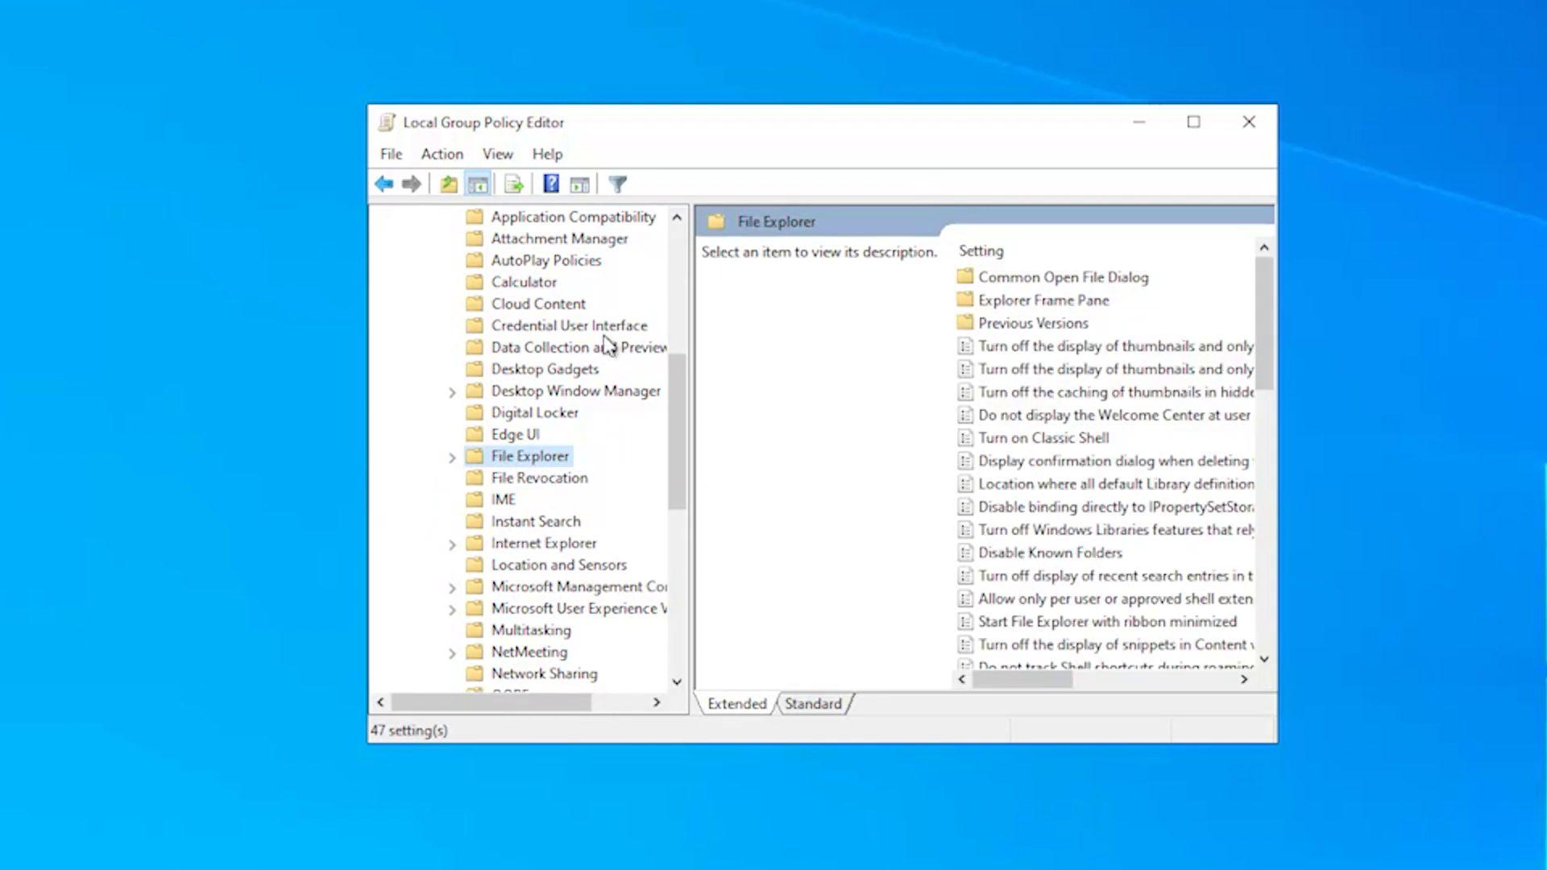
# Step: Enable the policy turning off thumbnail caching in hidden thumbs.db files, then minimize the editor
pyautogui.click(1080, 415)
pyautogui.click(1177, 393)
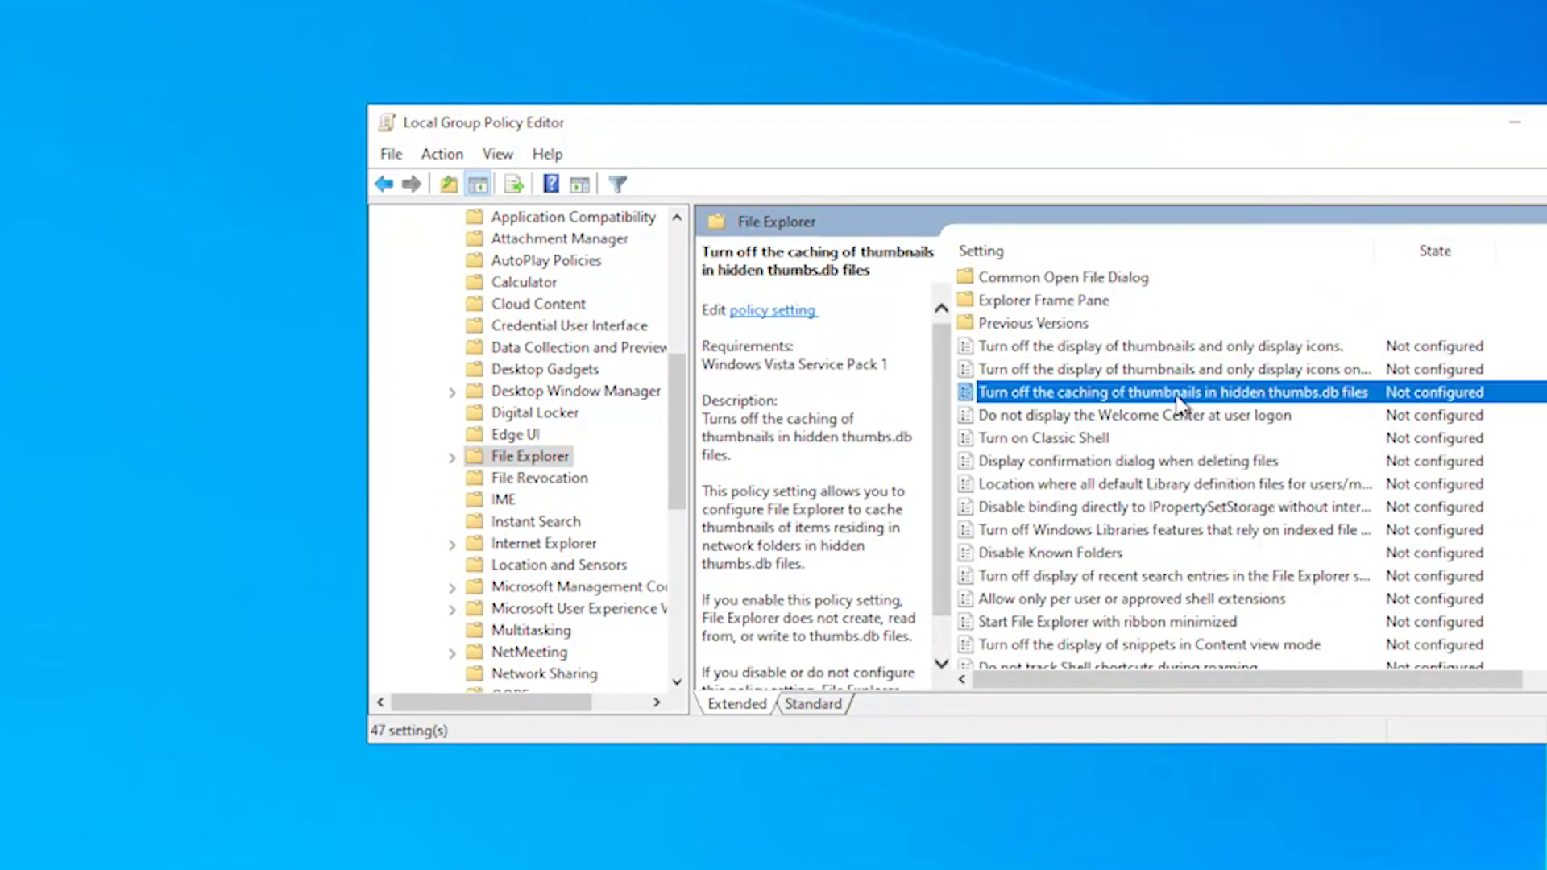
pyautogui.doubleClick(1177, 395)
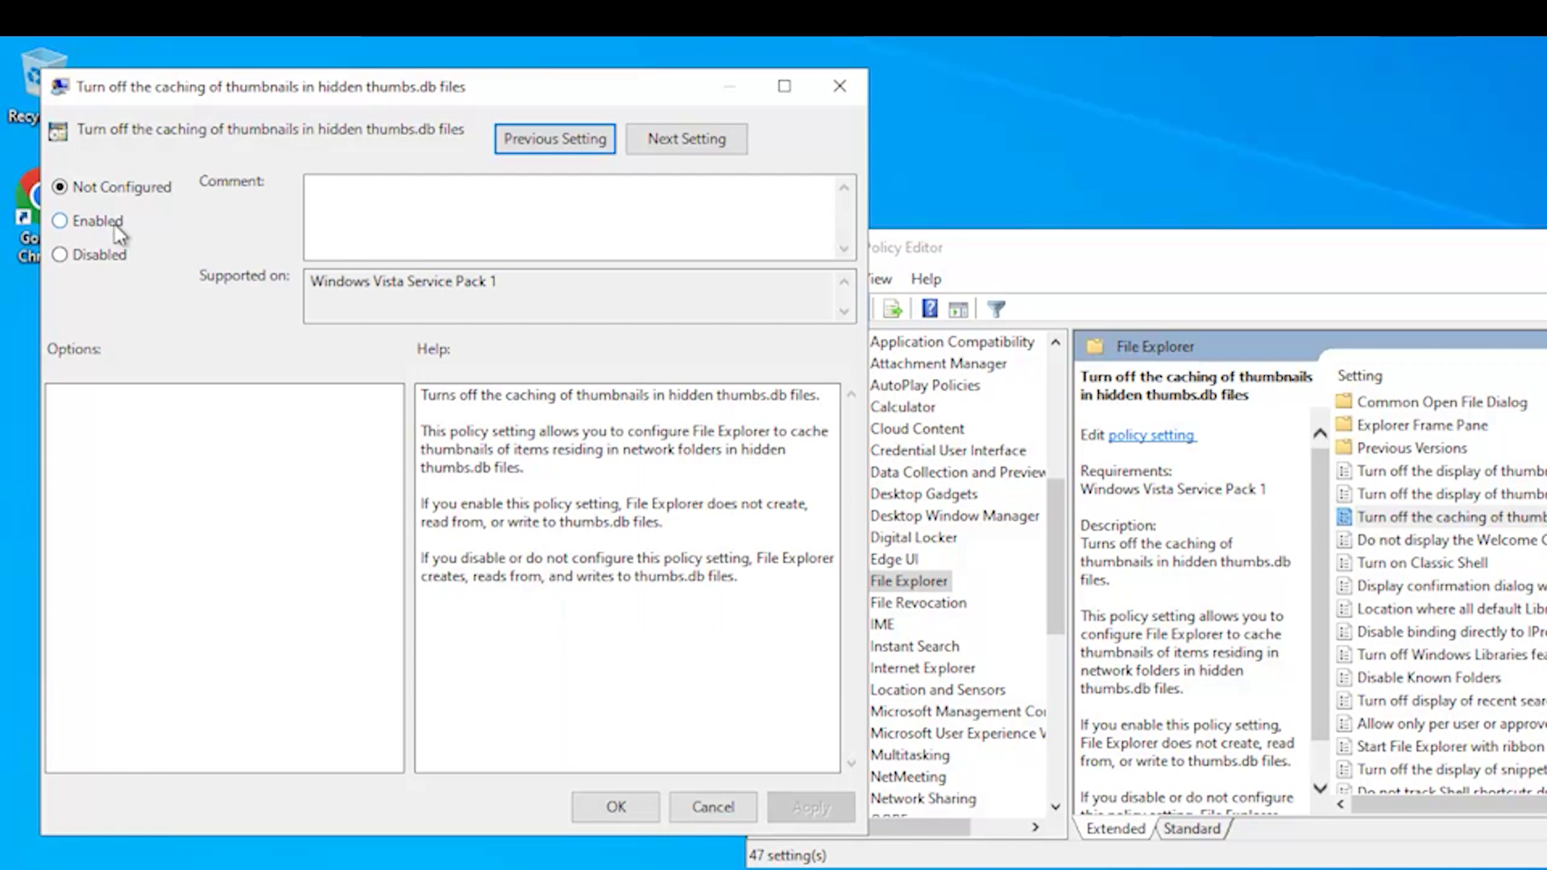
pyautogui.click(97, 222)
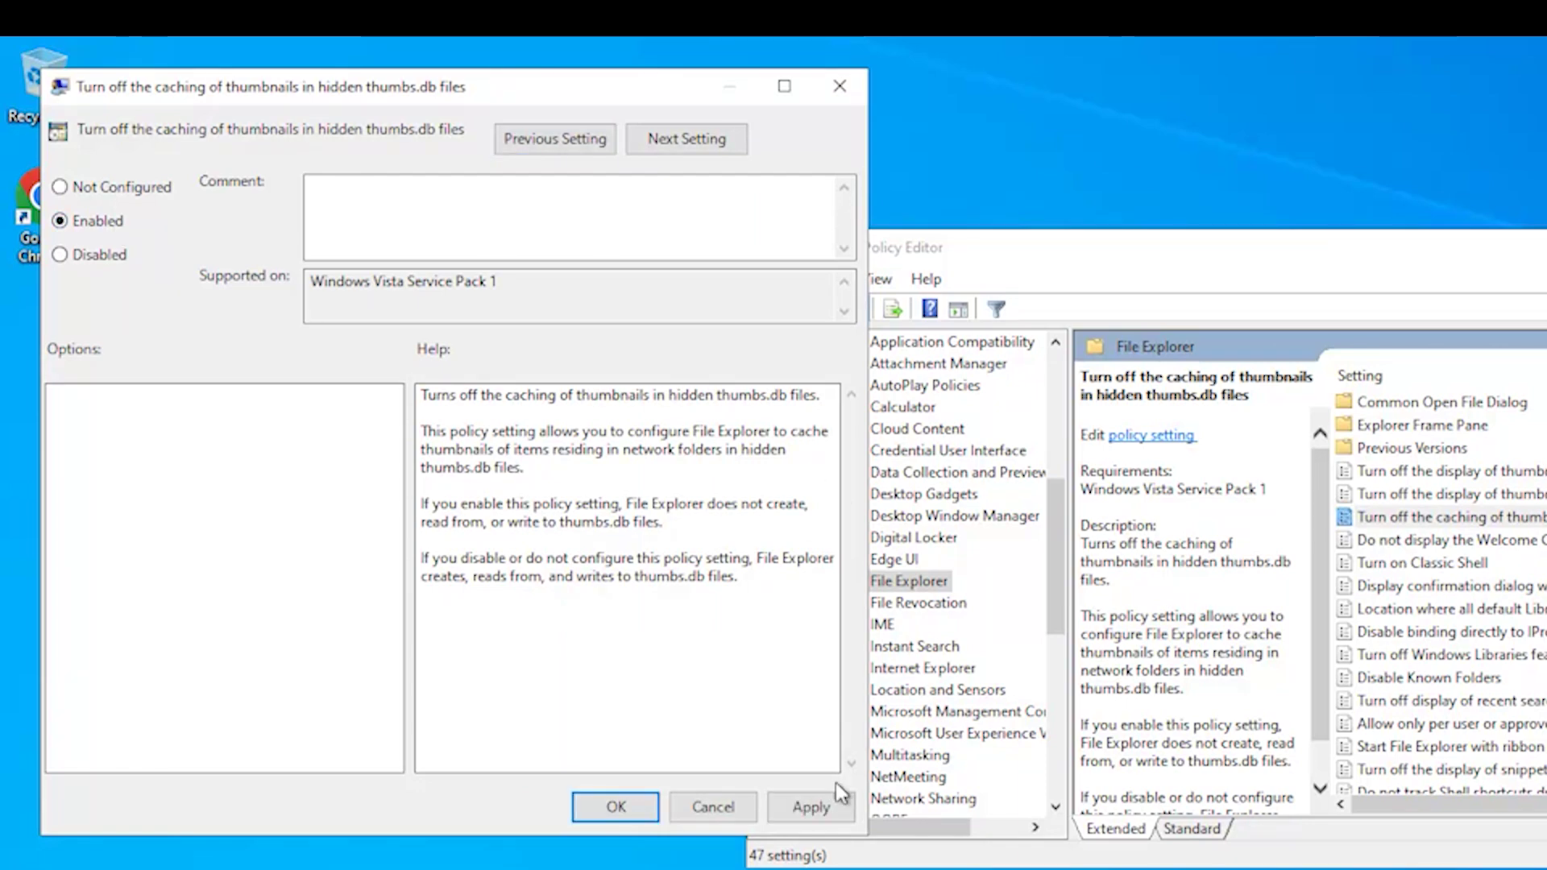
pyautogui.click(801, 805)
pyautogui.click(615, 808)
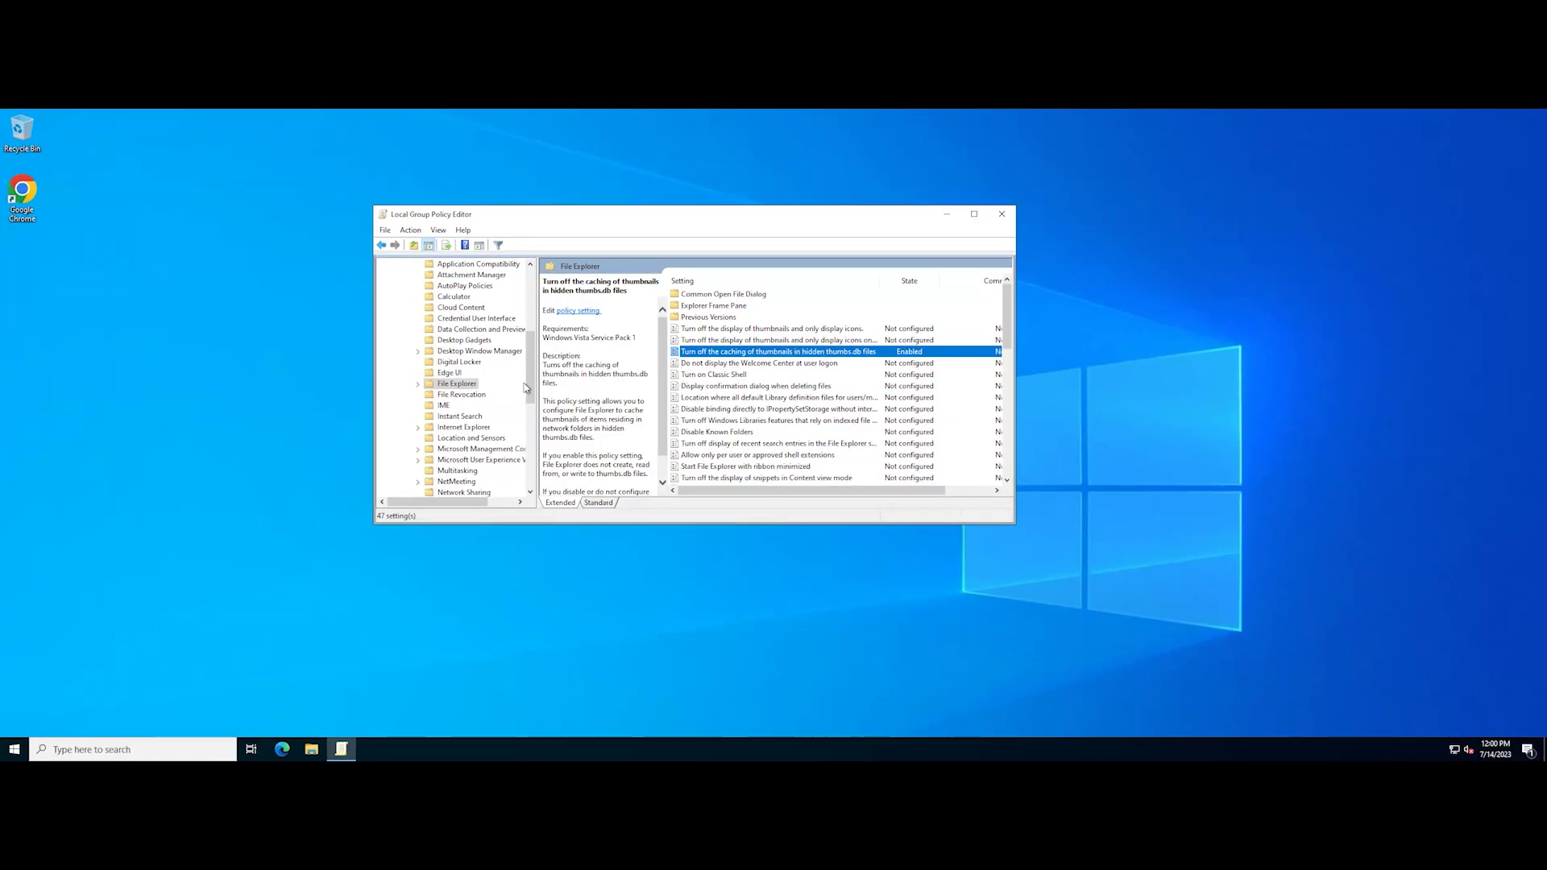
pyautogui.click(946, 216)
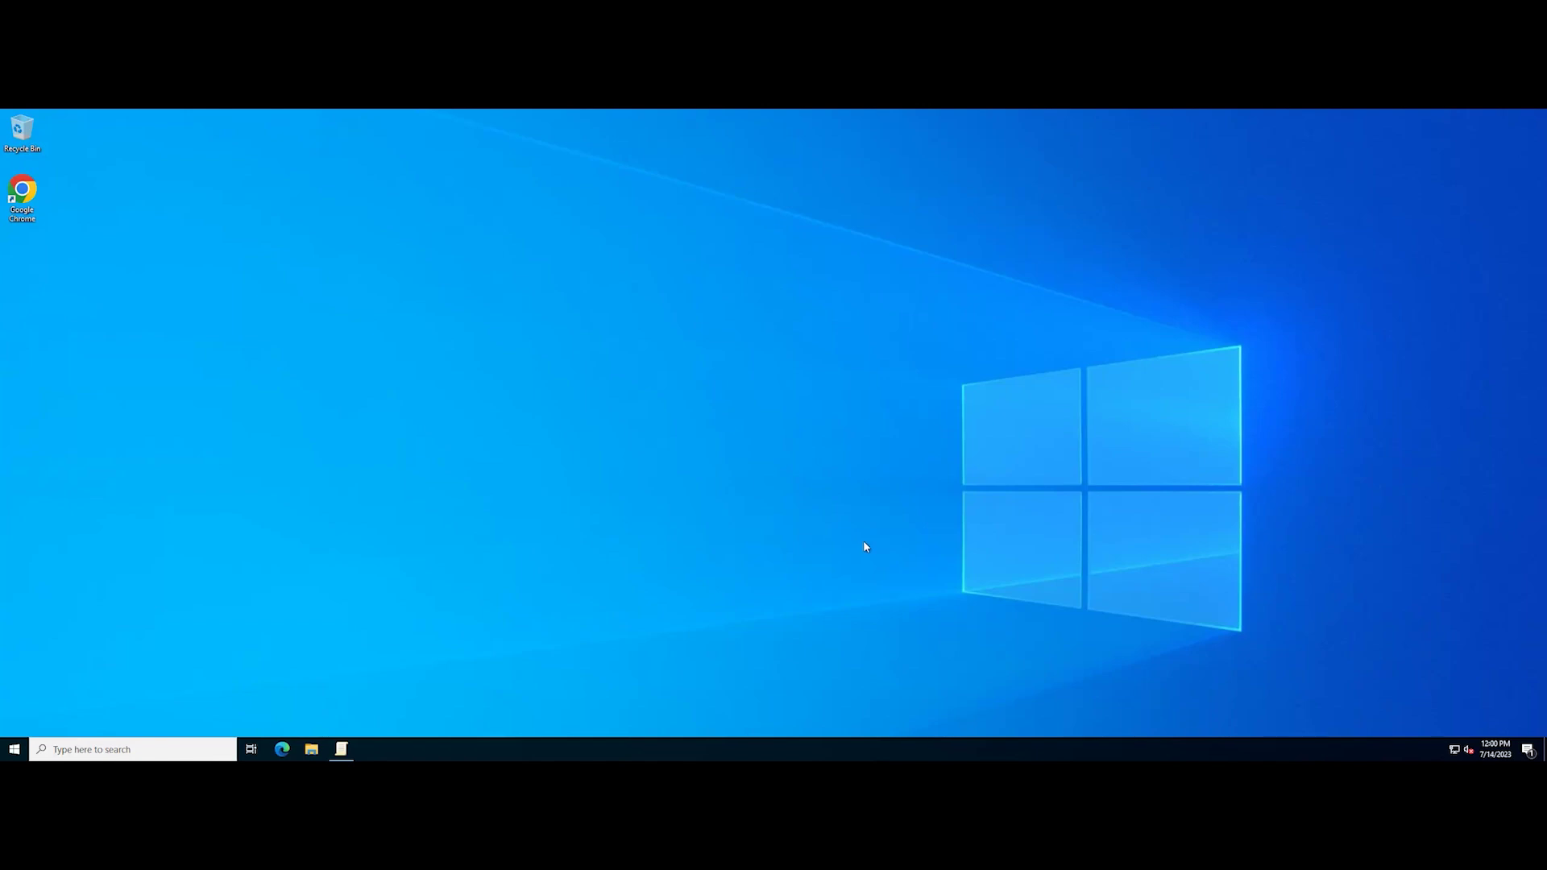
pyautogui.press('super+e')
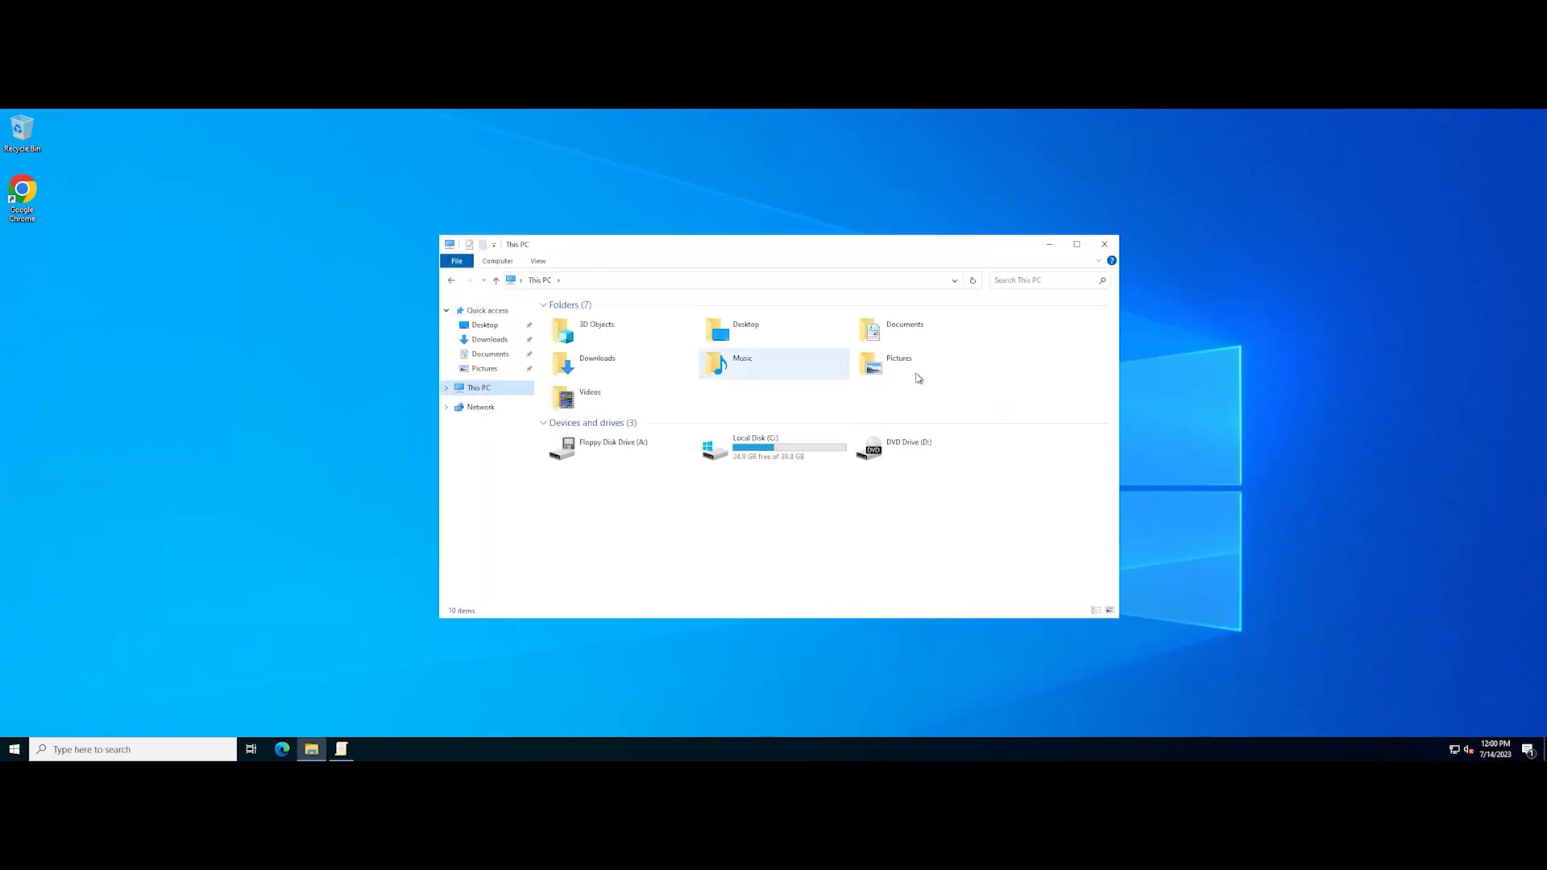
# Step: Check 'Launch folder windows in a separate process' in the Folder Options View settings
pyautogui.click(537, 261)
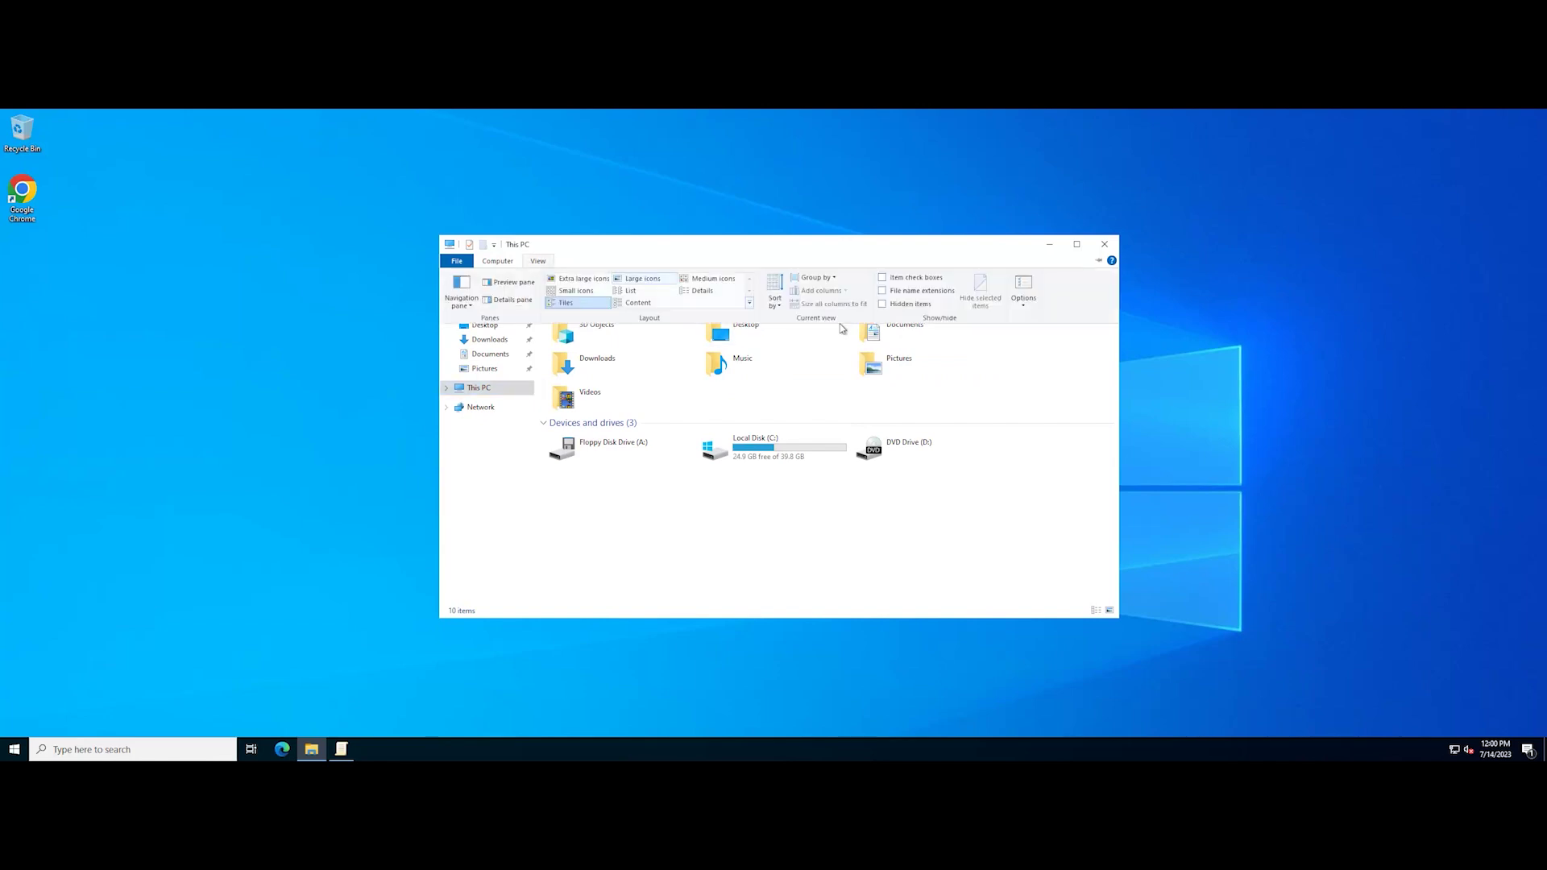
pyautogui.click(1024, 298)
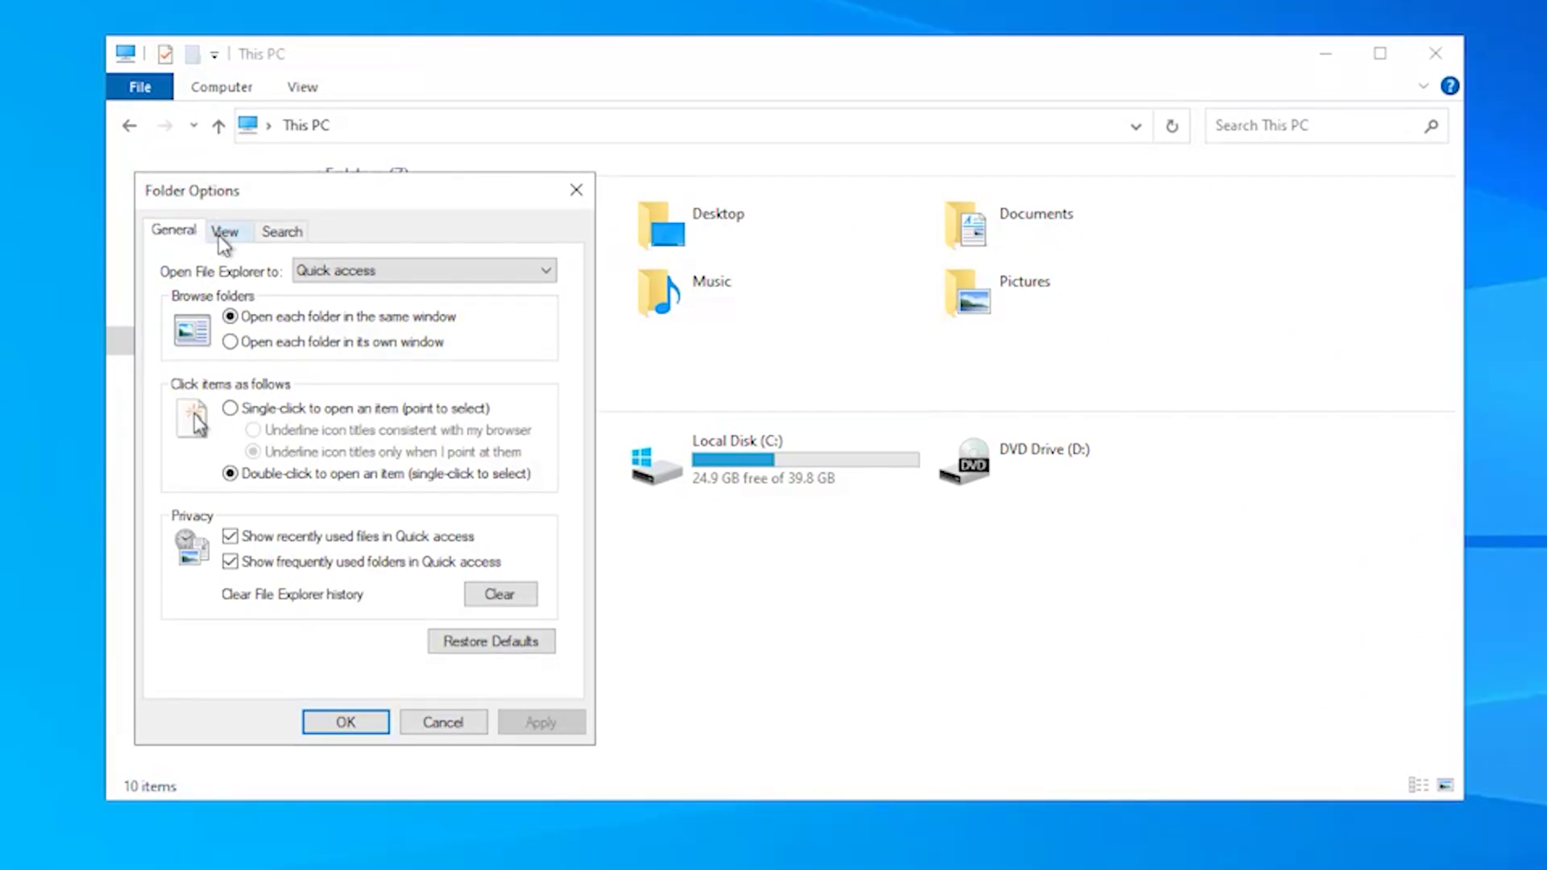
pyautogui.click(225, 232)
pyautogui.scroll(-2, 216, 483)
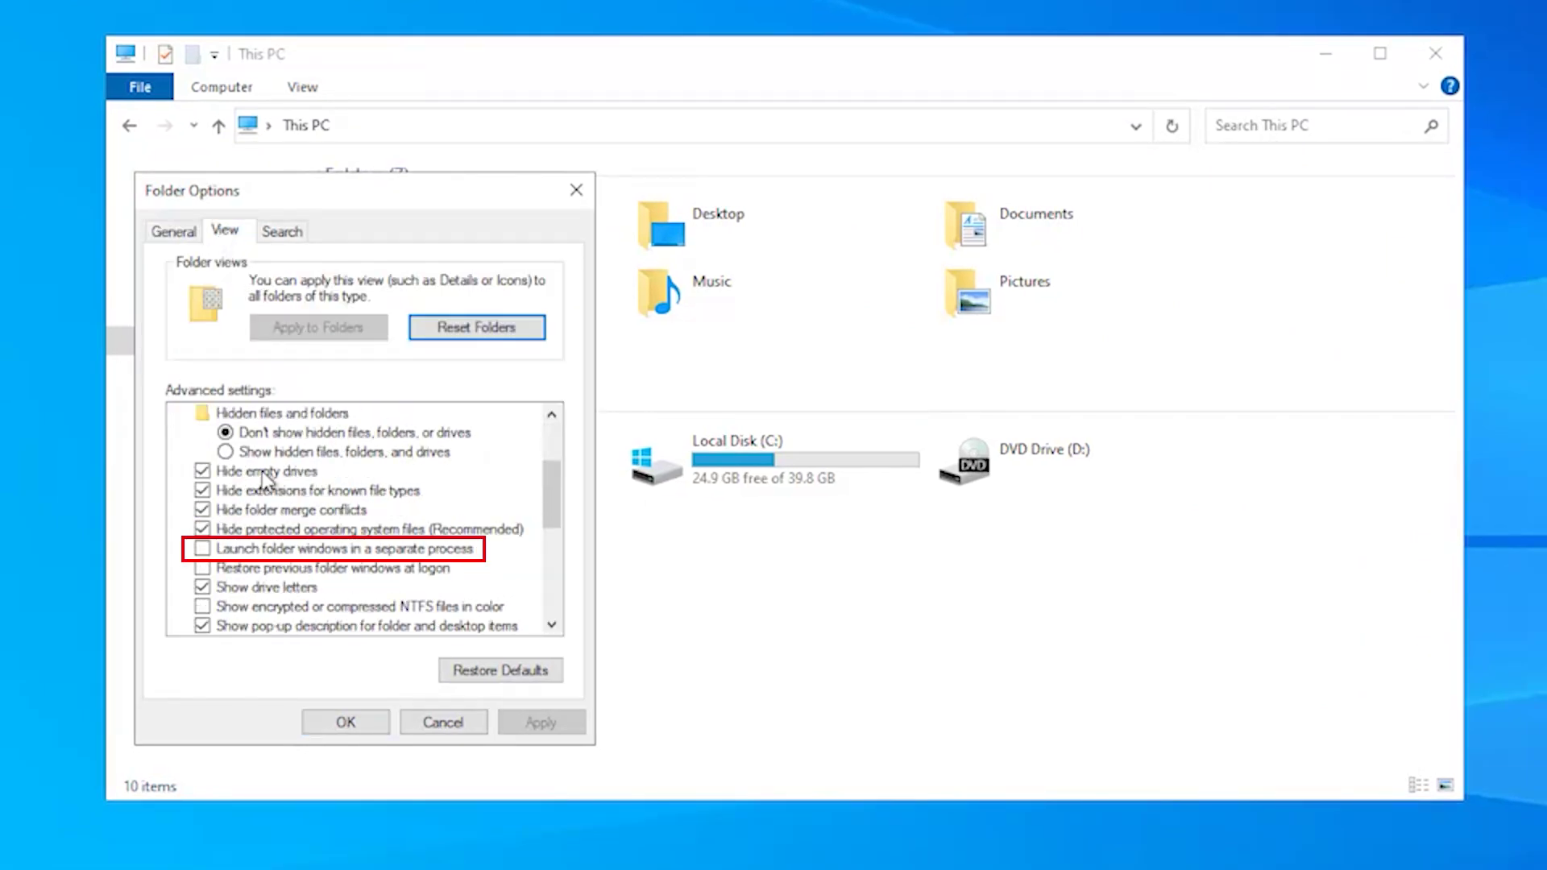
pyautogui.click(224, 549)
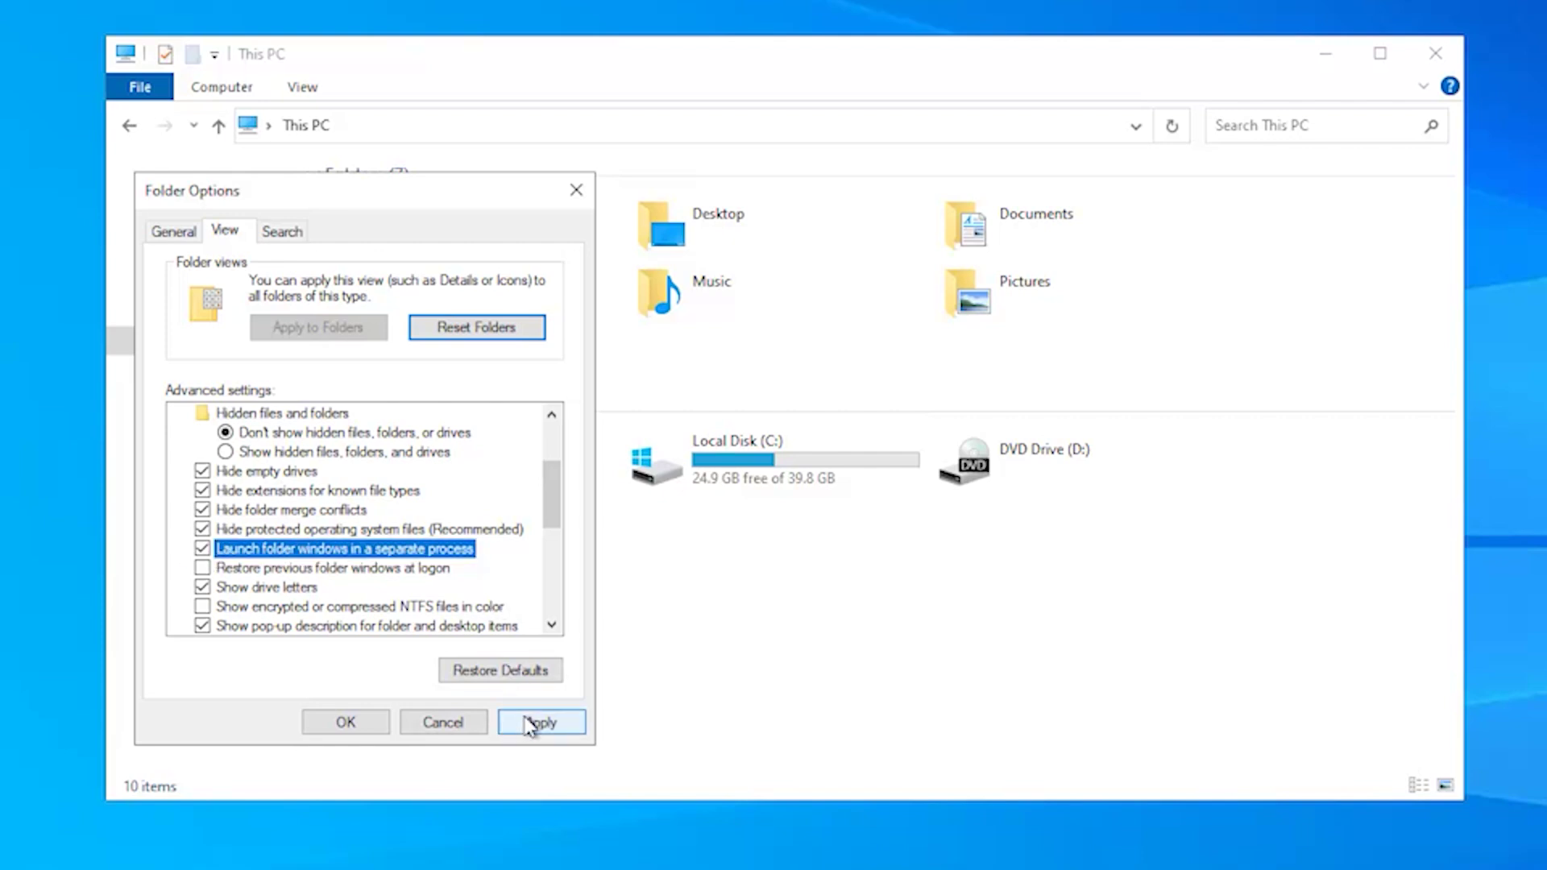